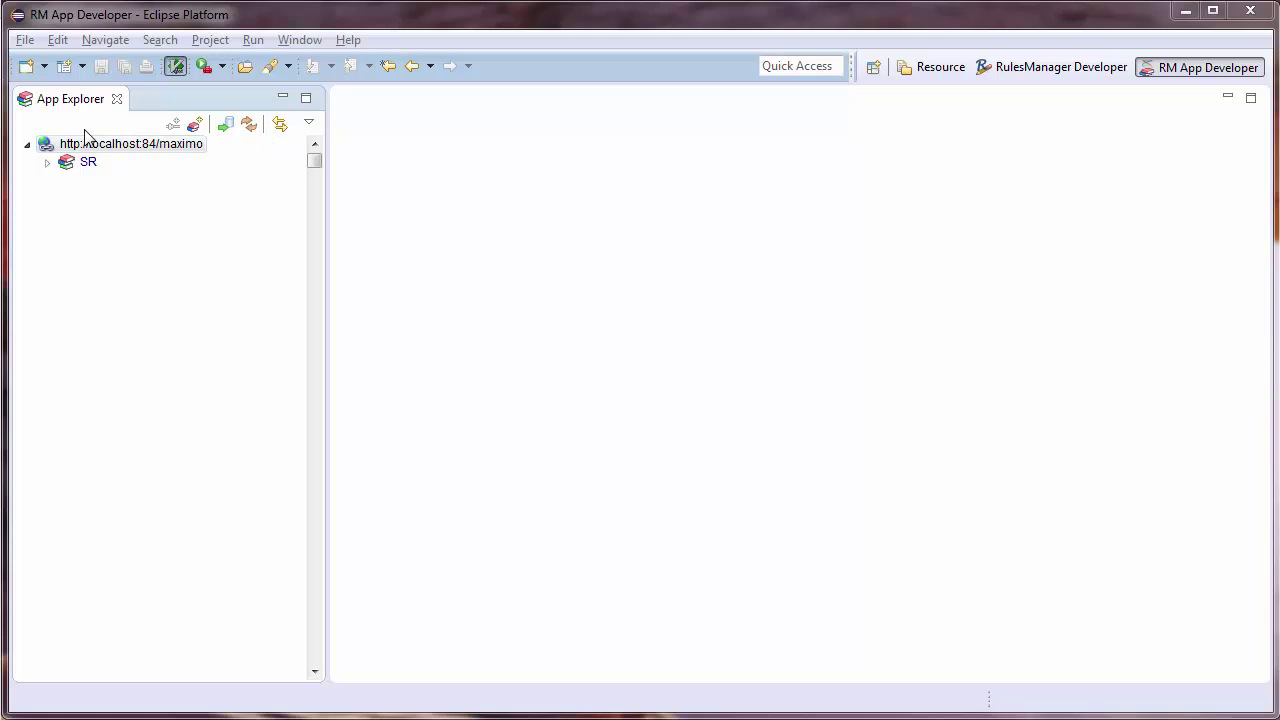
Open the SR application with the Internet Browser and start a new service request.
click(87, 164)
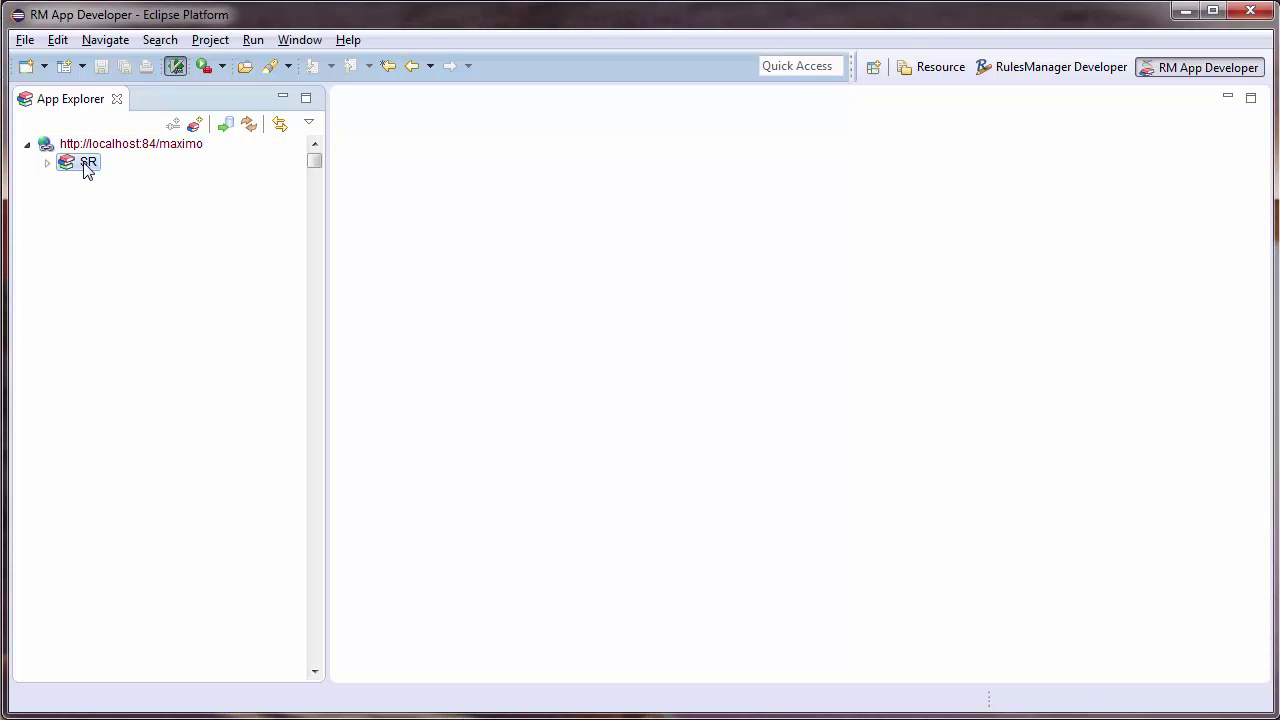
right_click(87, 168)
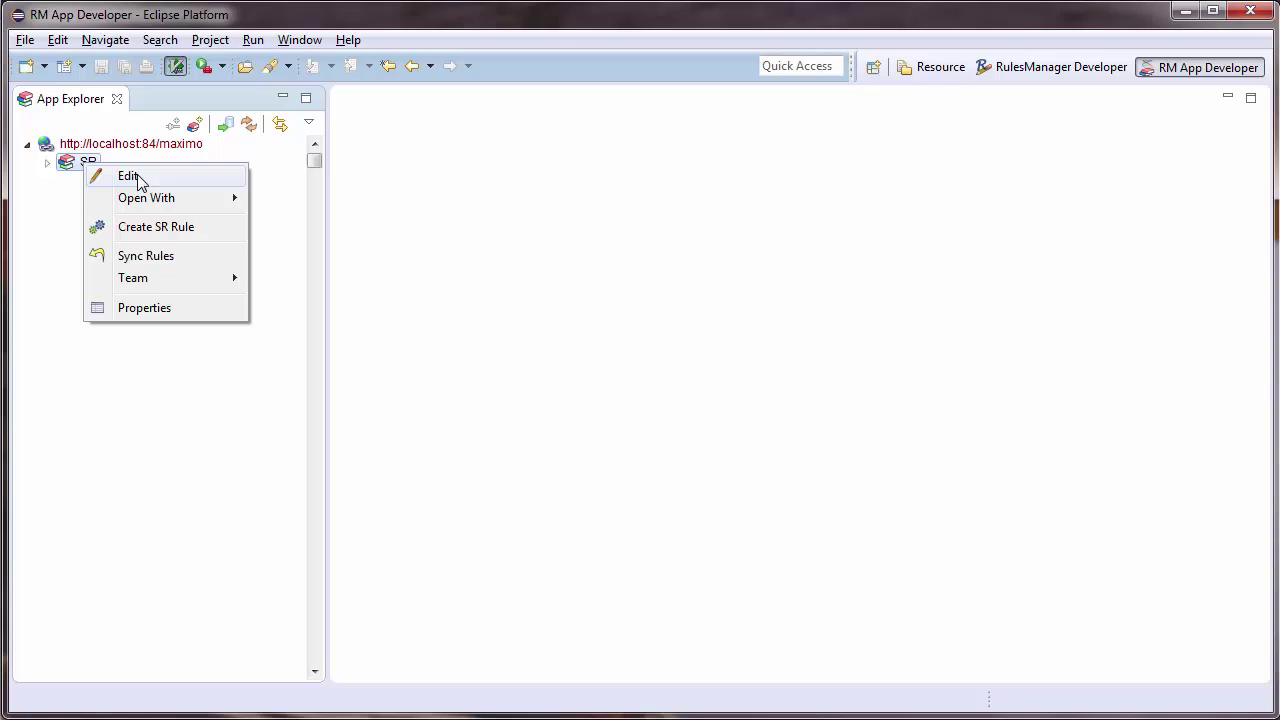
mouse_move(184, 203)
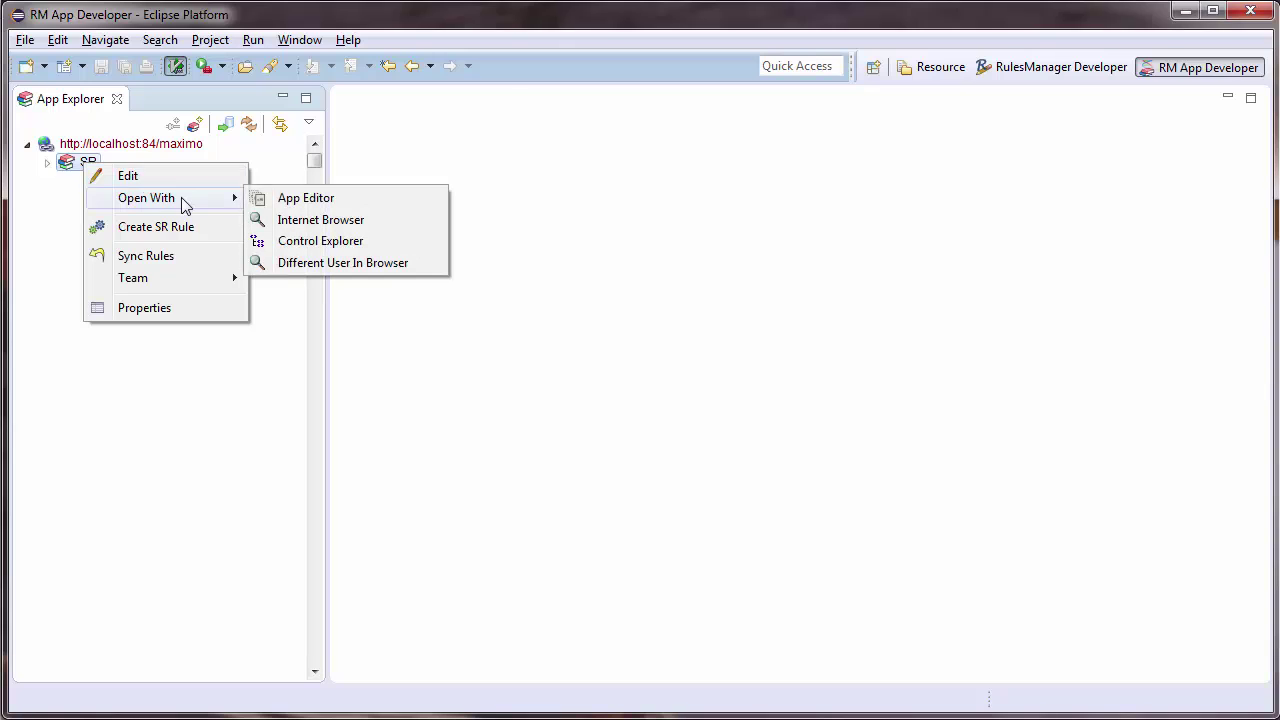
click(389, 222)
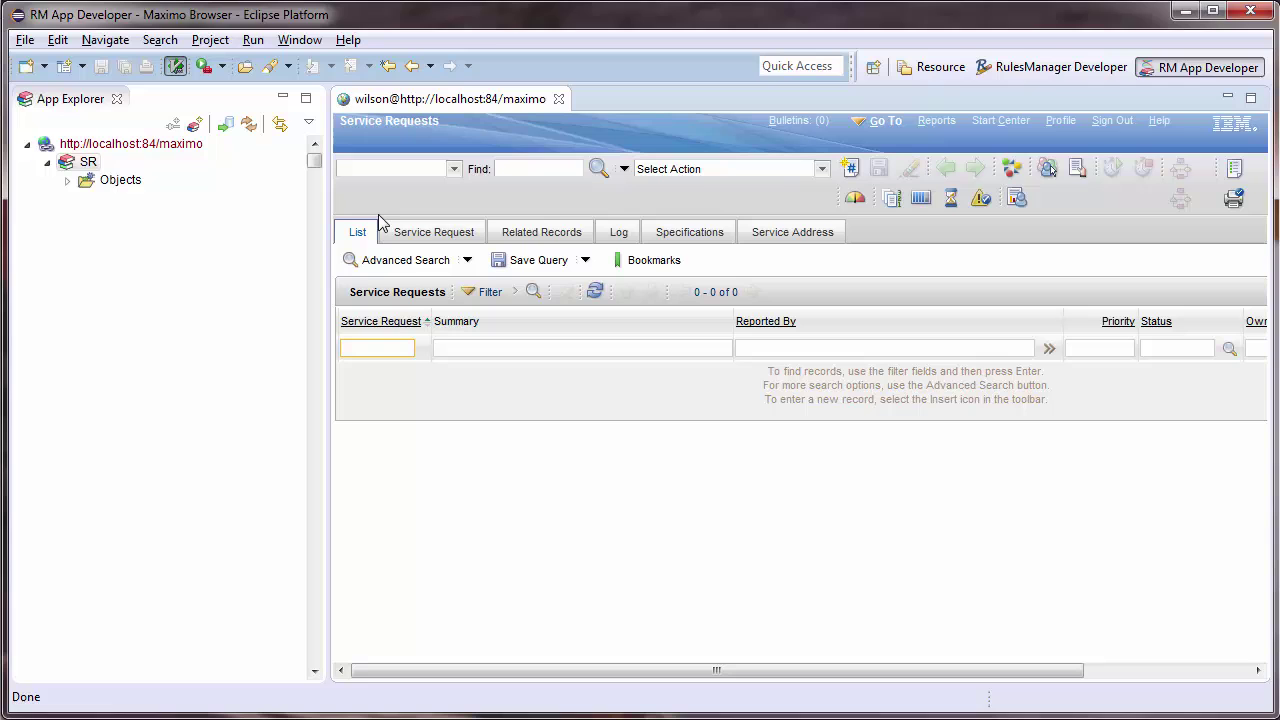
click(849, 169)
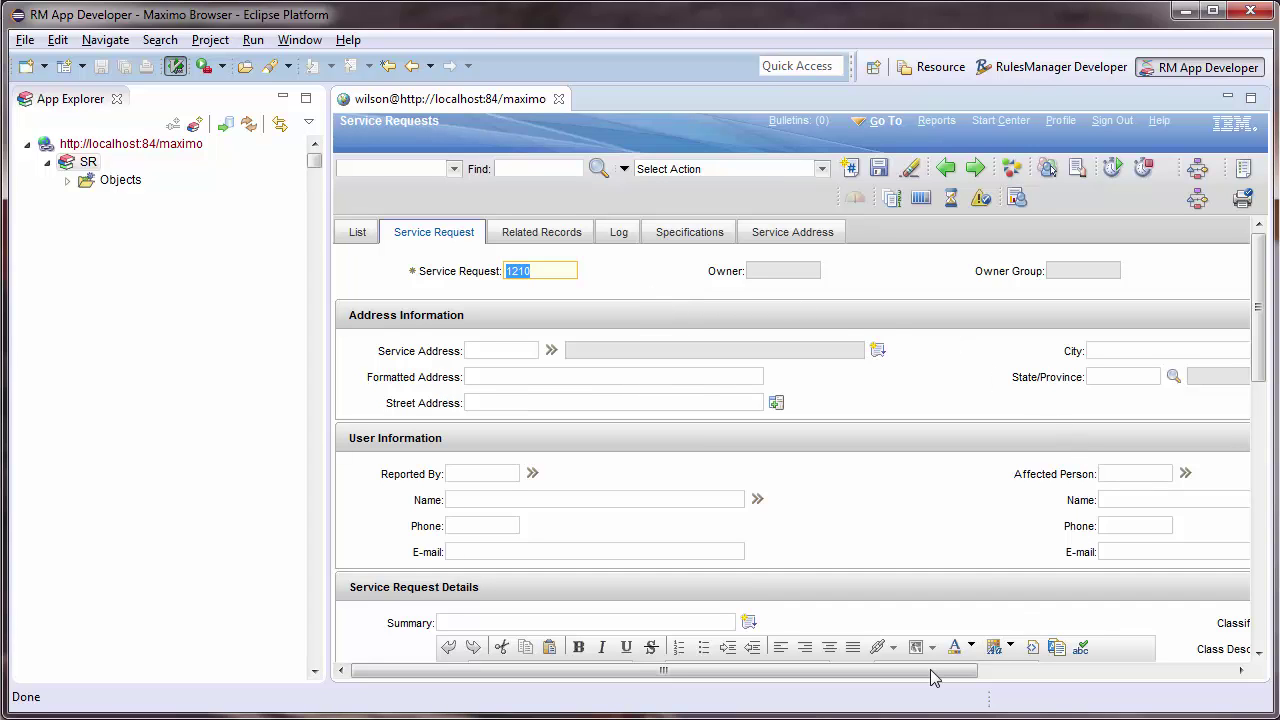
Set the new service request's Service Group to IT, Information Technology Services.
drag(930, 677, 1223, 674)
scroll(1134, 530, down, 1)
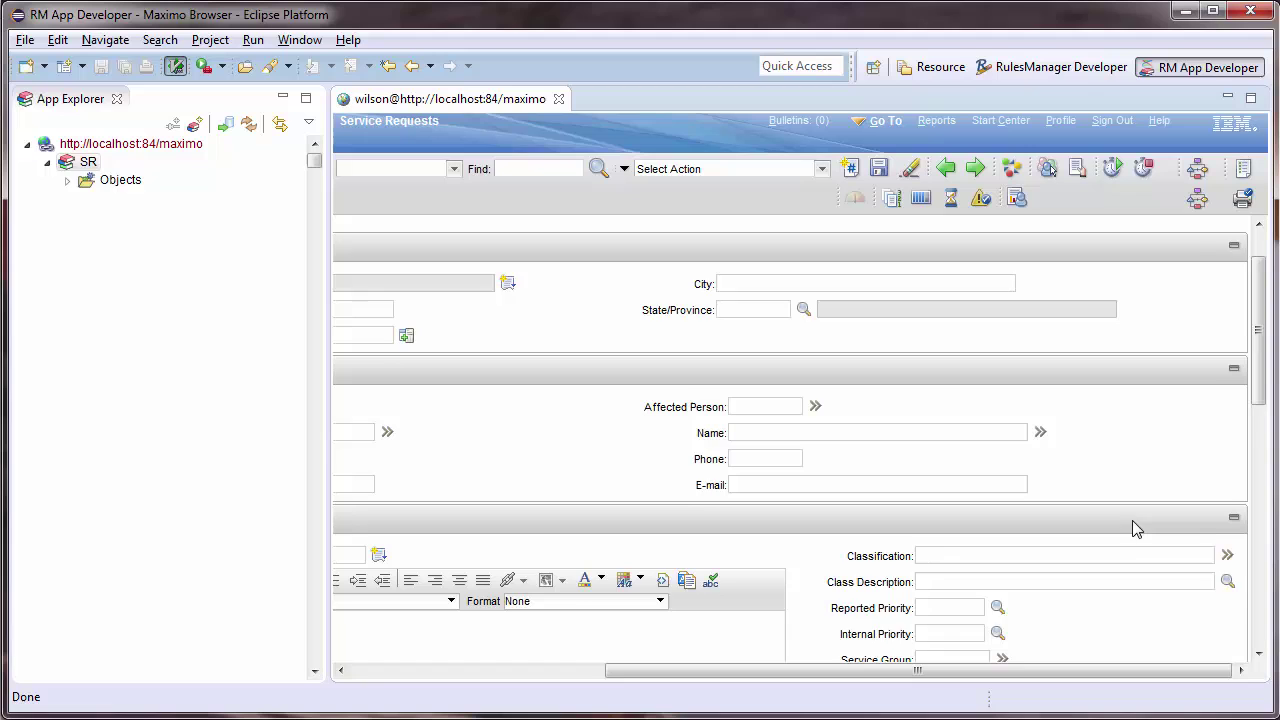
scroll(1134, 525, down, 1)
scroll(1063, 558, down, 1)
click(985, 527)
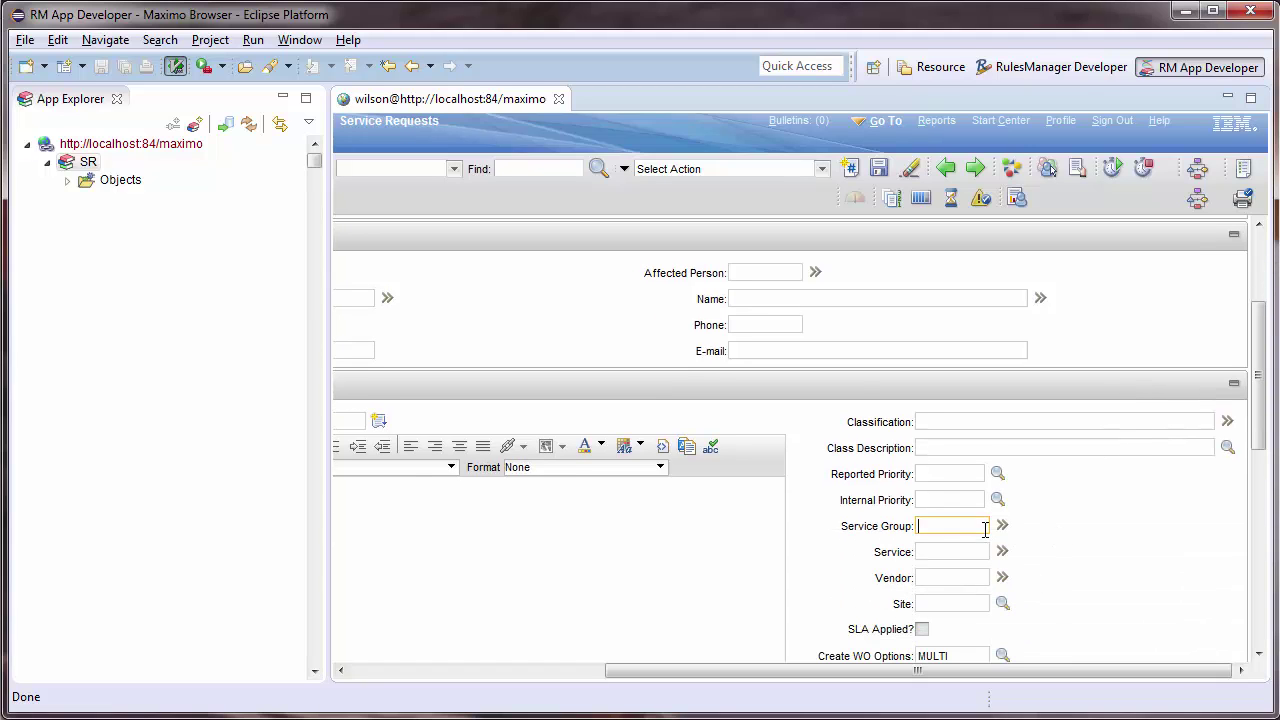
click(1002, 525)
click(1043, 553)
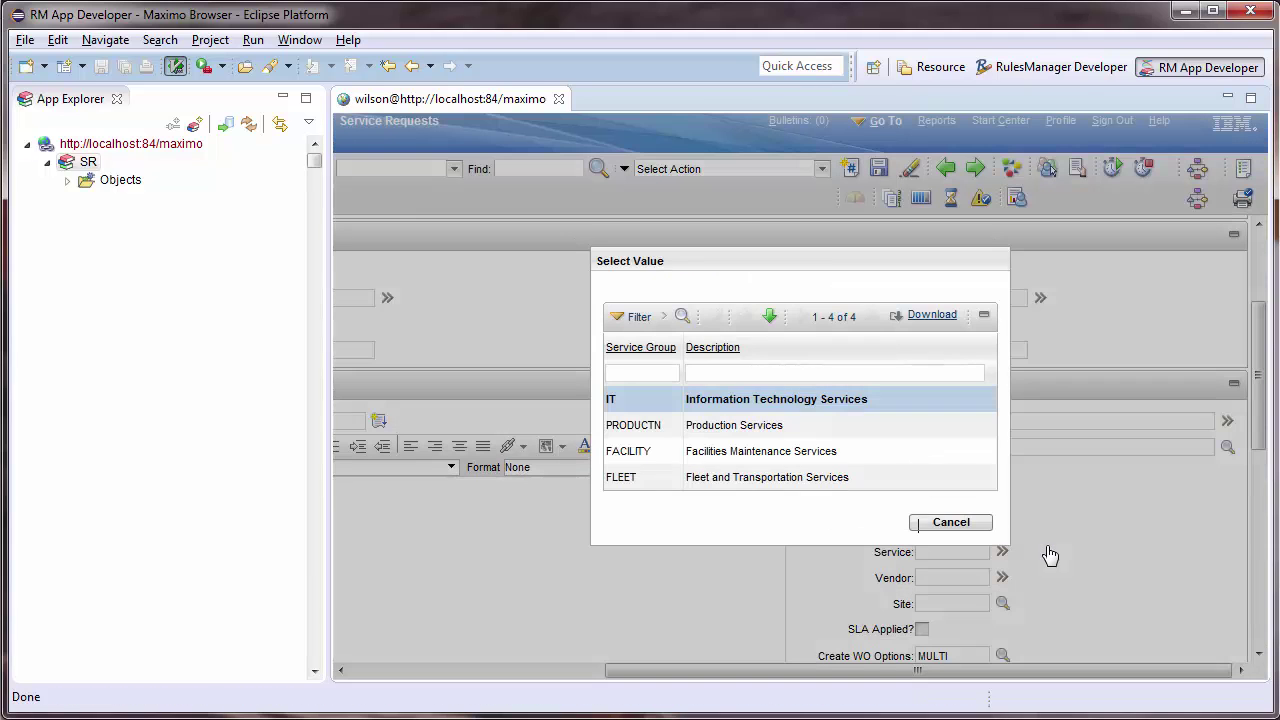
click(614, 404)
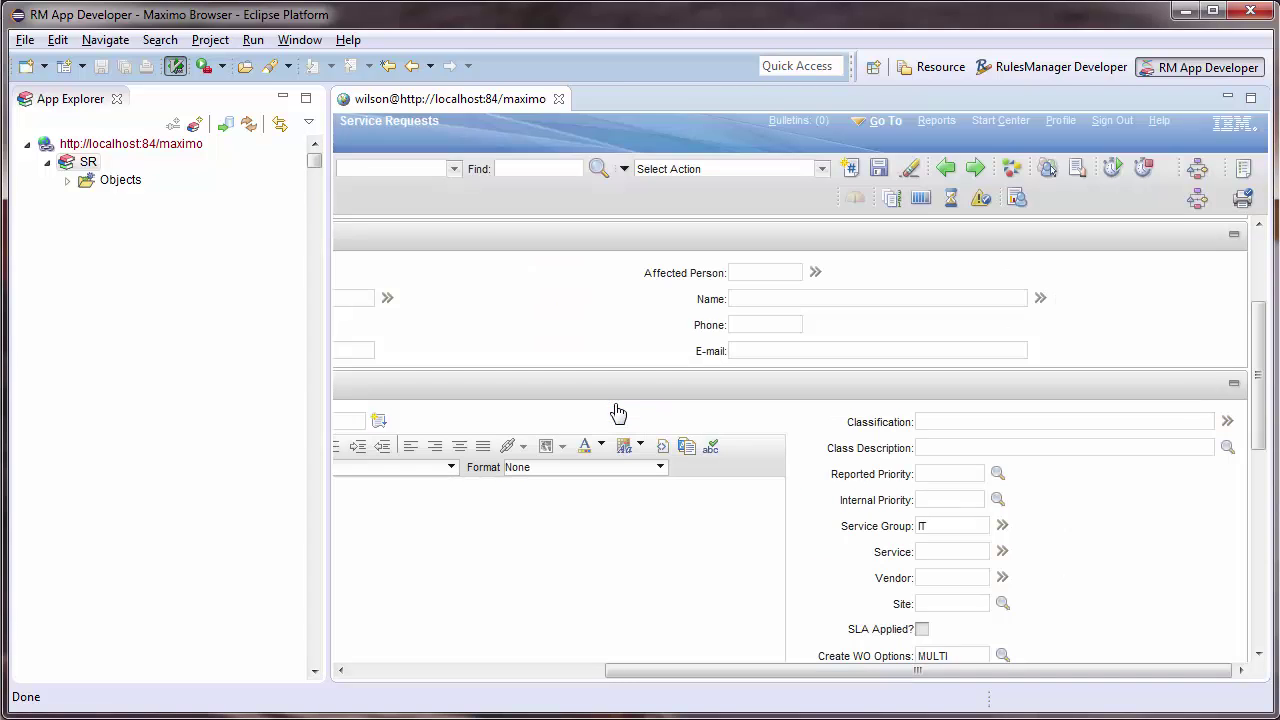
Examine the Classify tree for the Classification field, expanding End User Issues, Request for Service and 201:IT, and close it without choosing.
click(1227, 421)
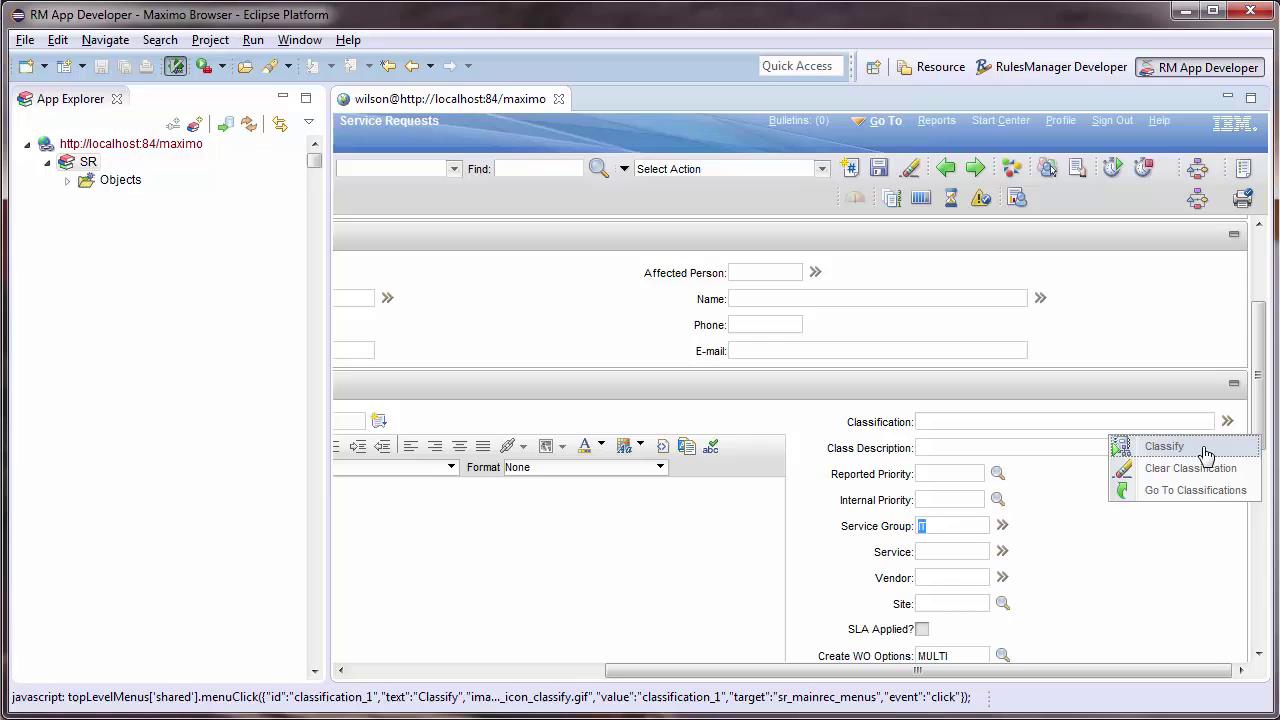
click(1205, 452)
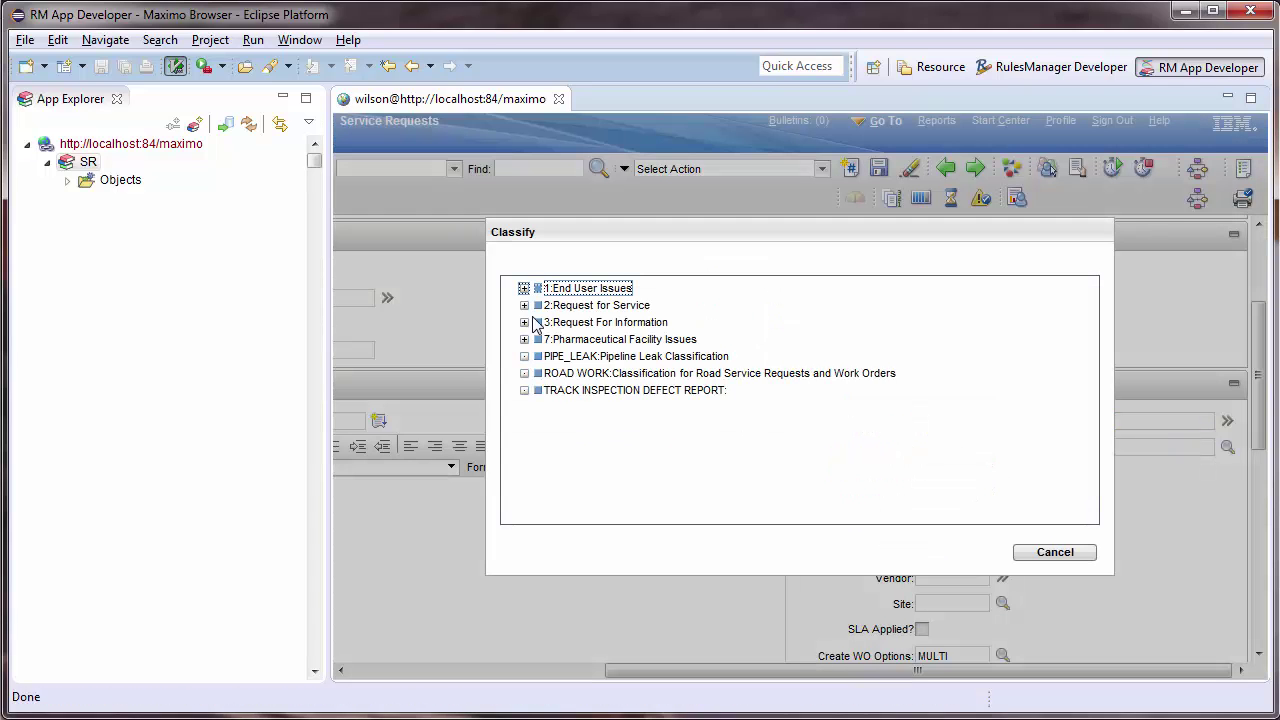
click(523, 288)
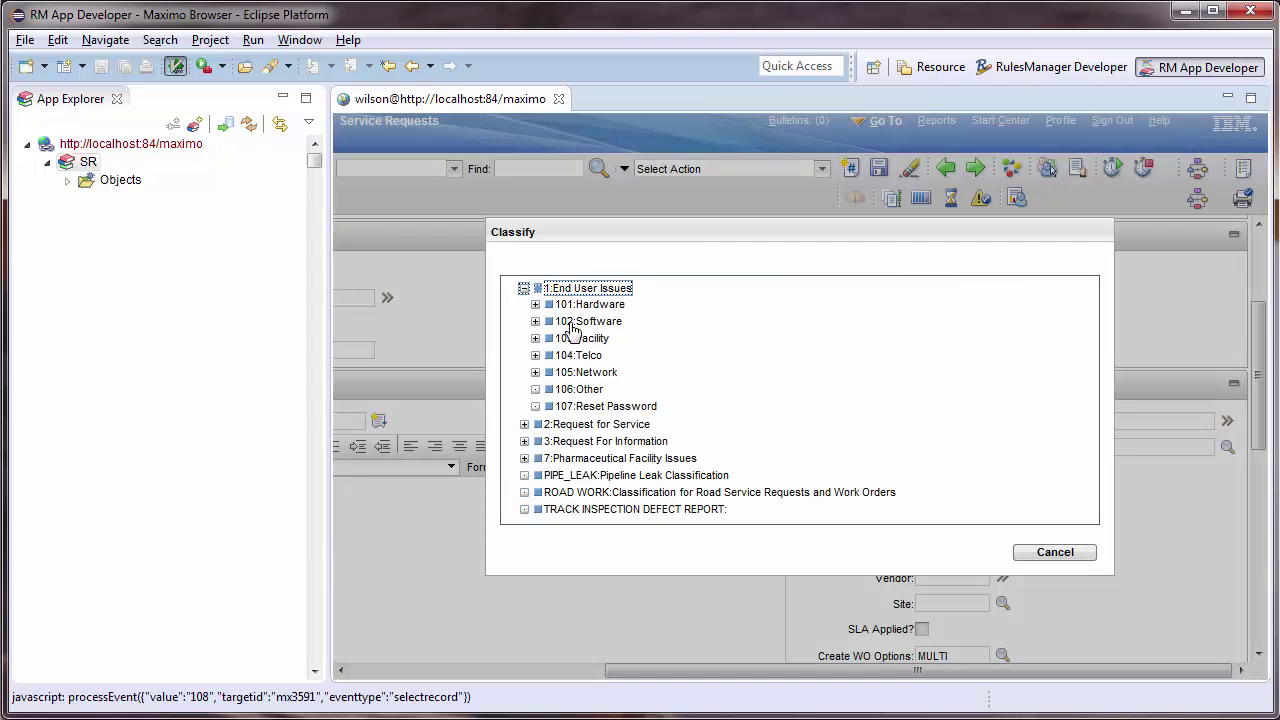
click(523, 424)
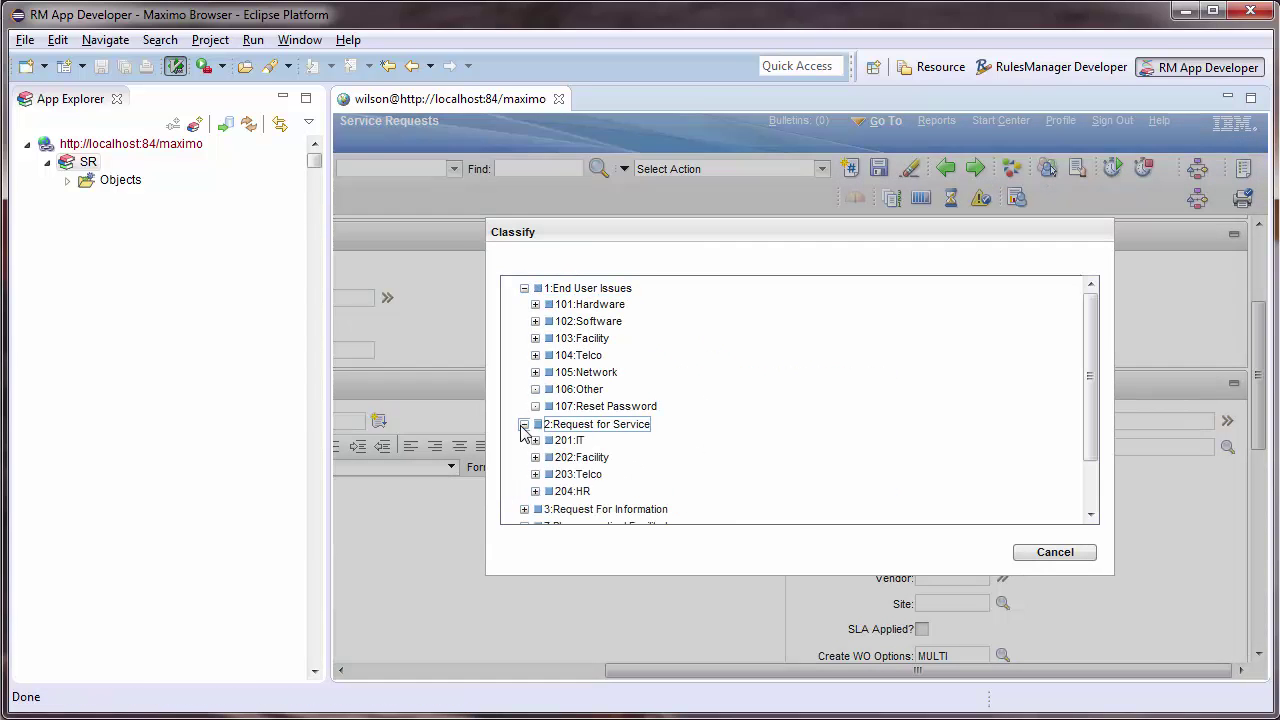
click(535, 440)
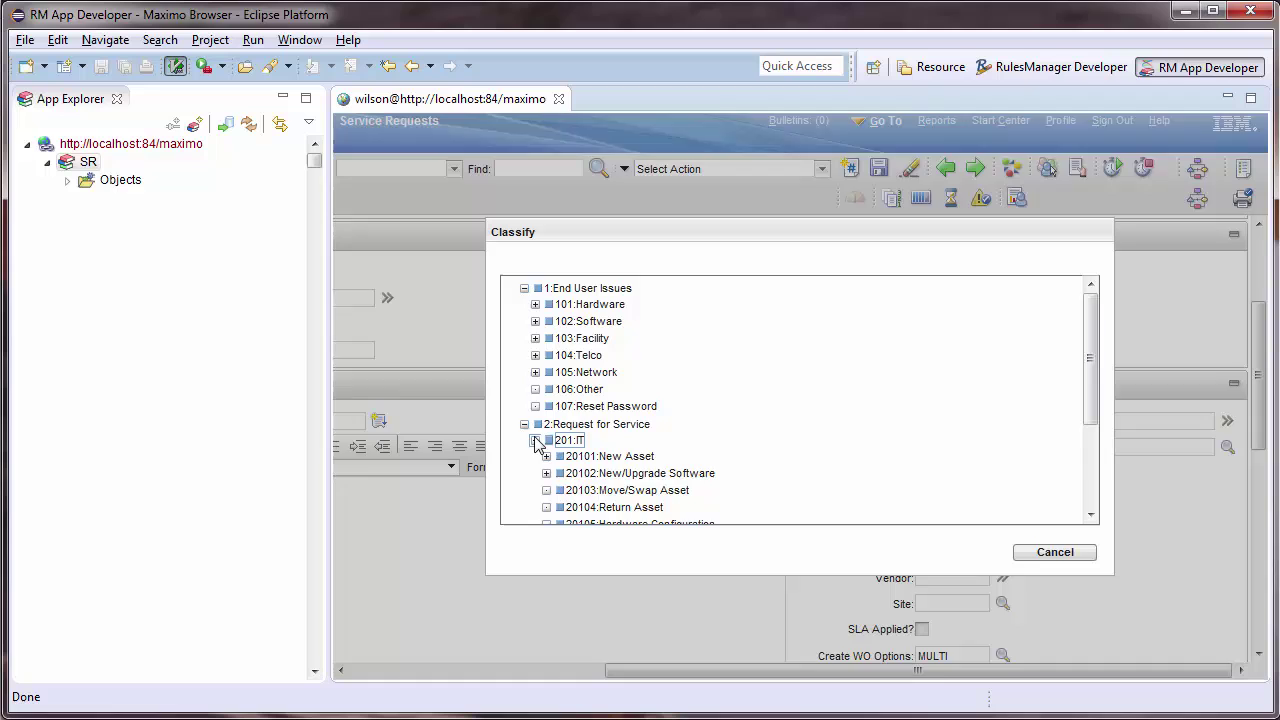
scroll(711, 454, down, 2)
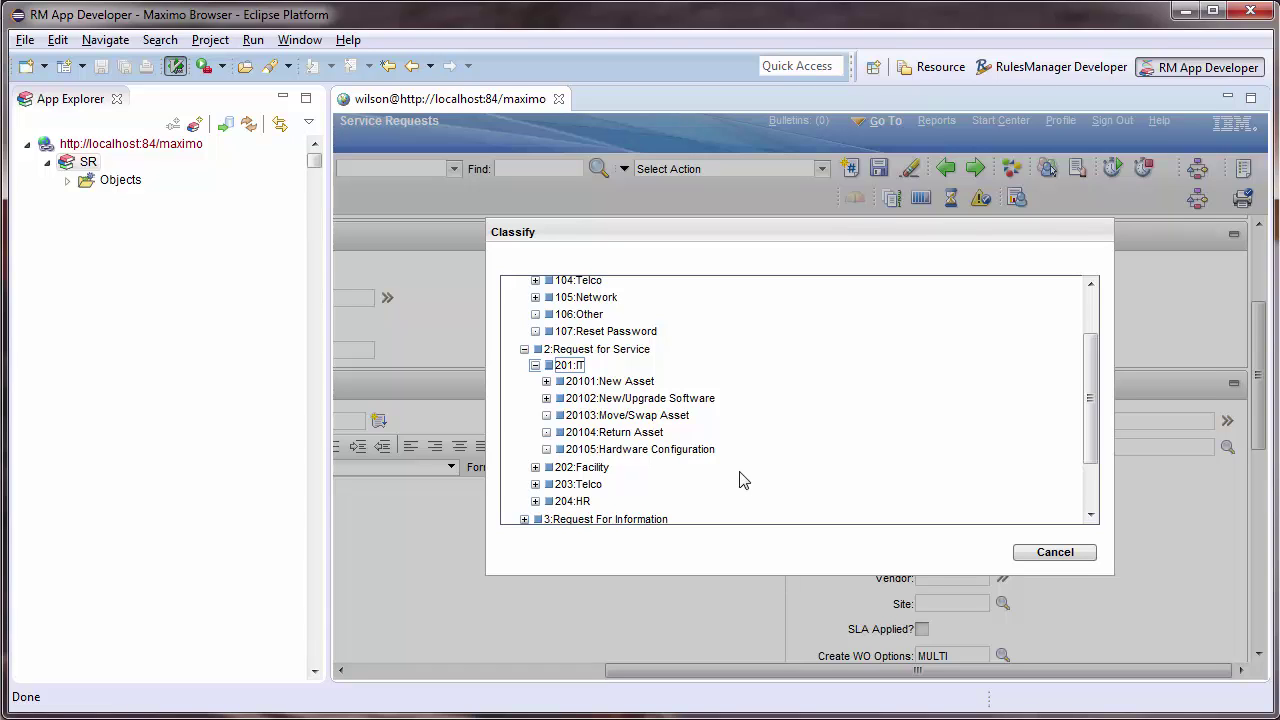
click(1062, 555)
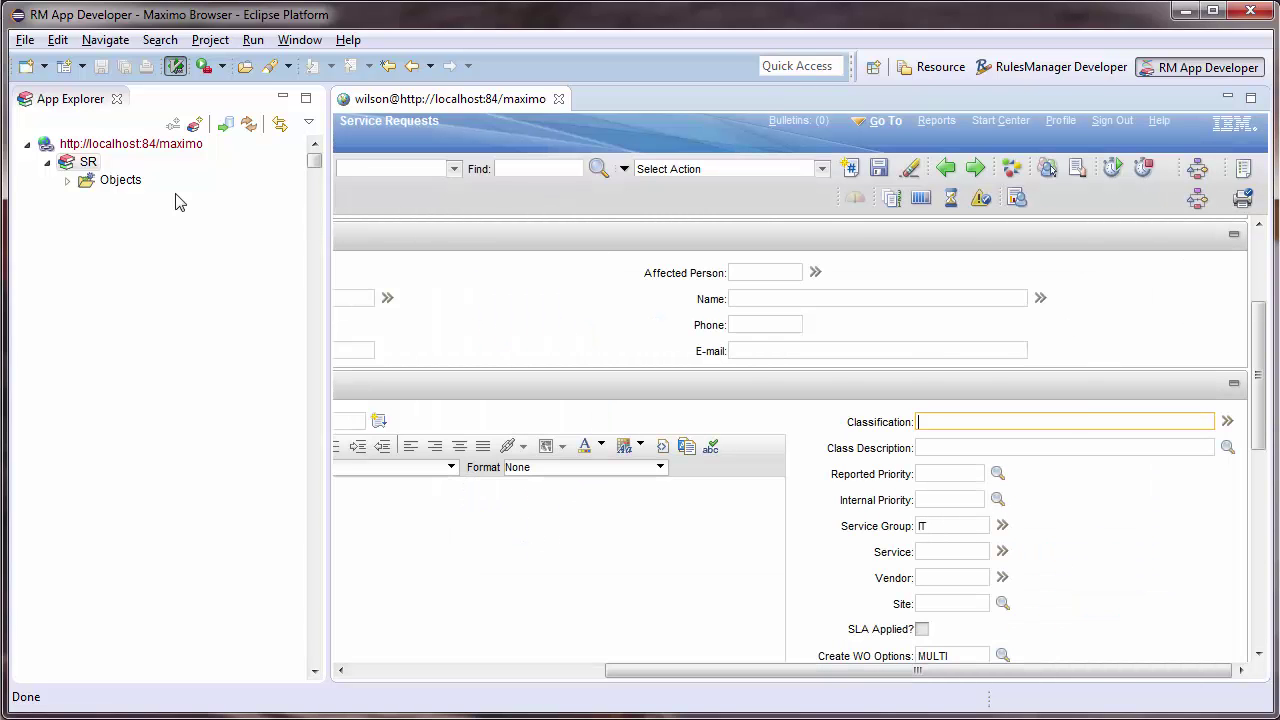
Open the SR application's screen design and add a drilldown filter to the Classification field in Service Request Details.
double_click(88, 161)
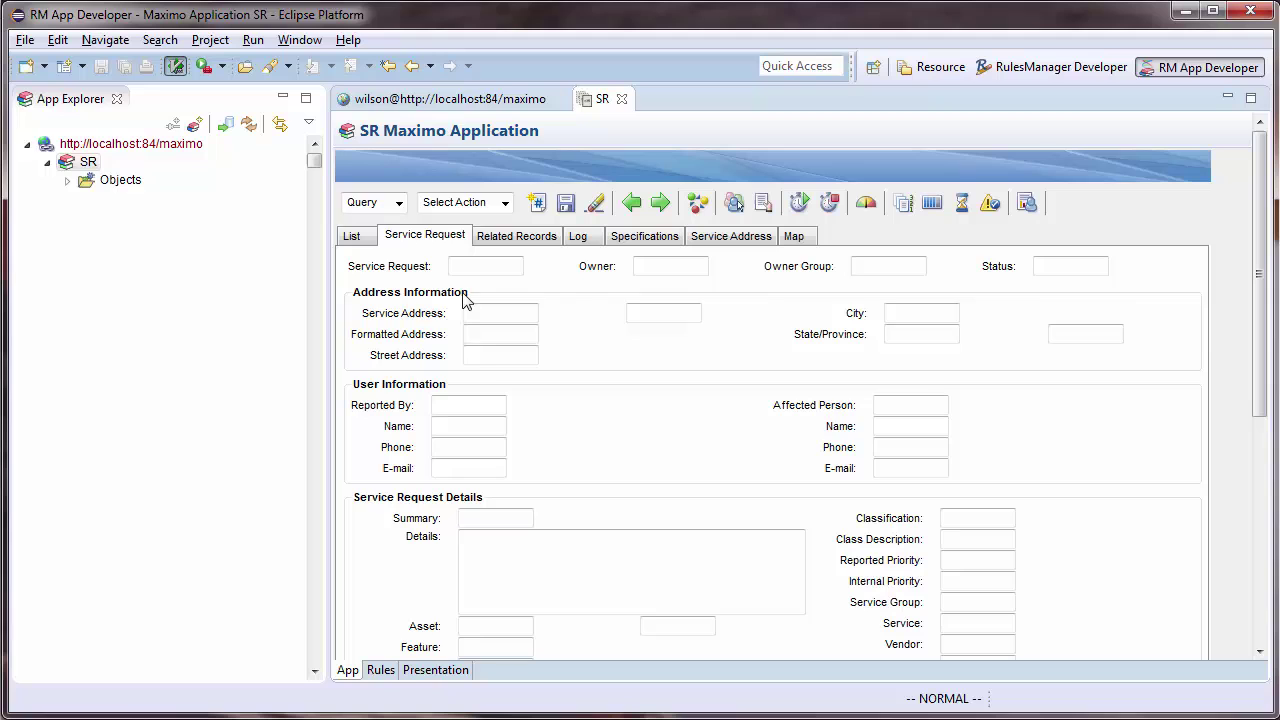
drag(466, 263, 676, 349)
click(972, 518)
right_click(972, 518)
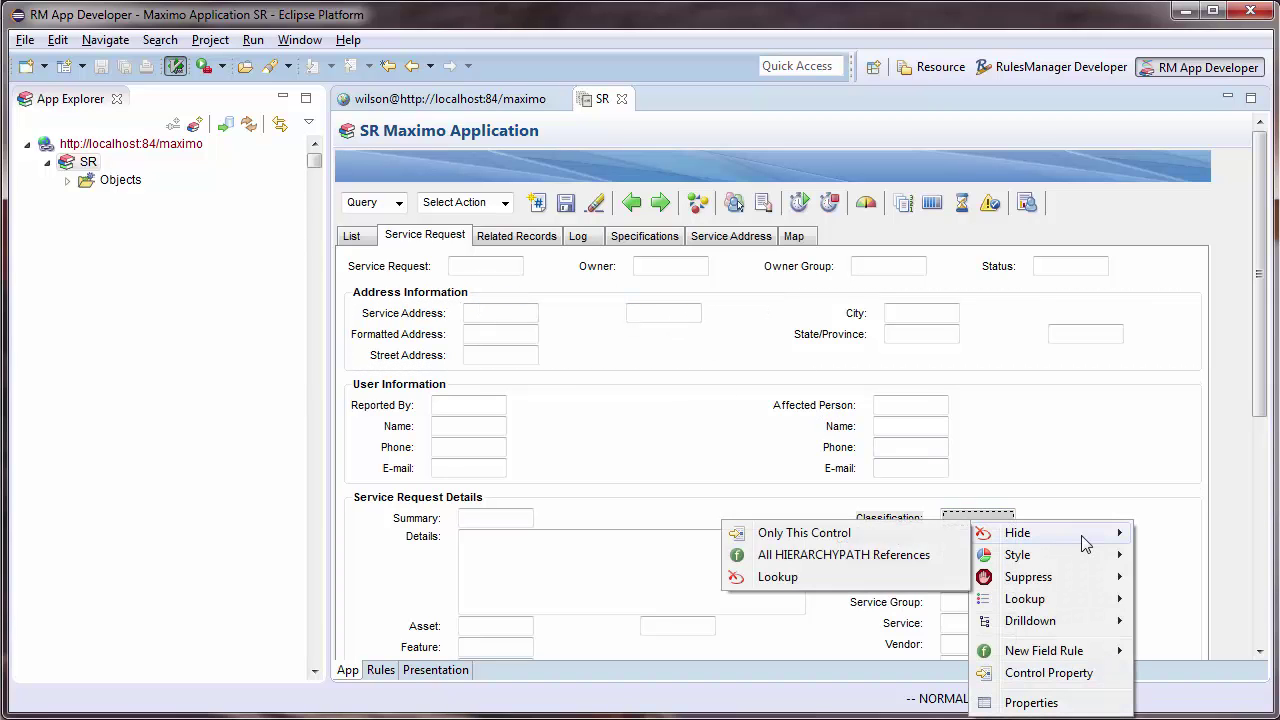
mouse_move(1118, 622)
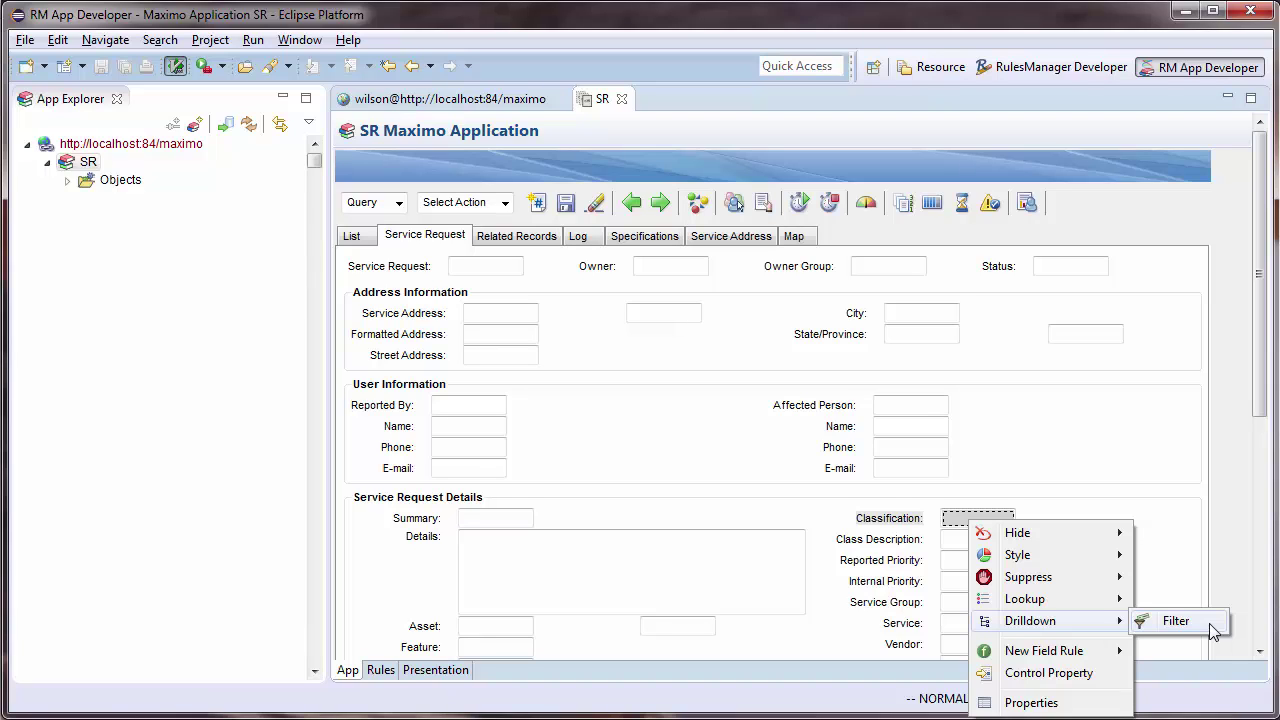
click(1210, 625)
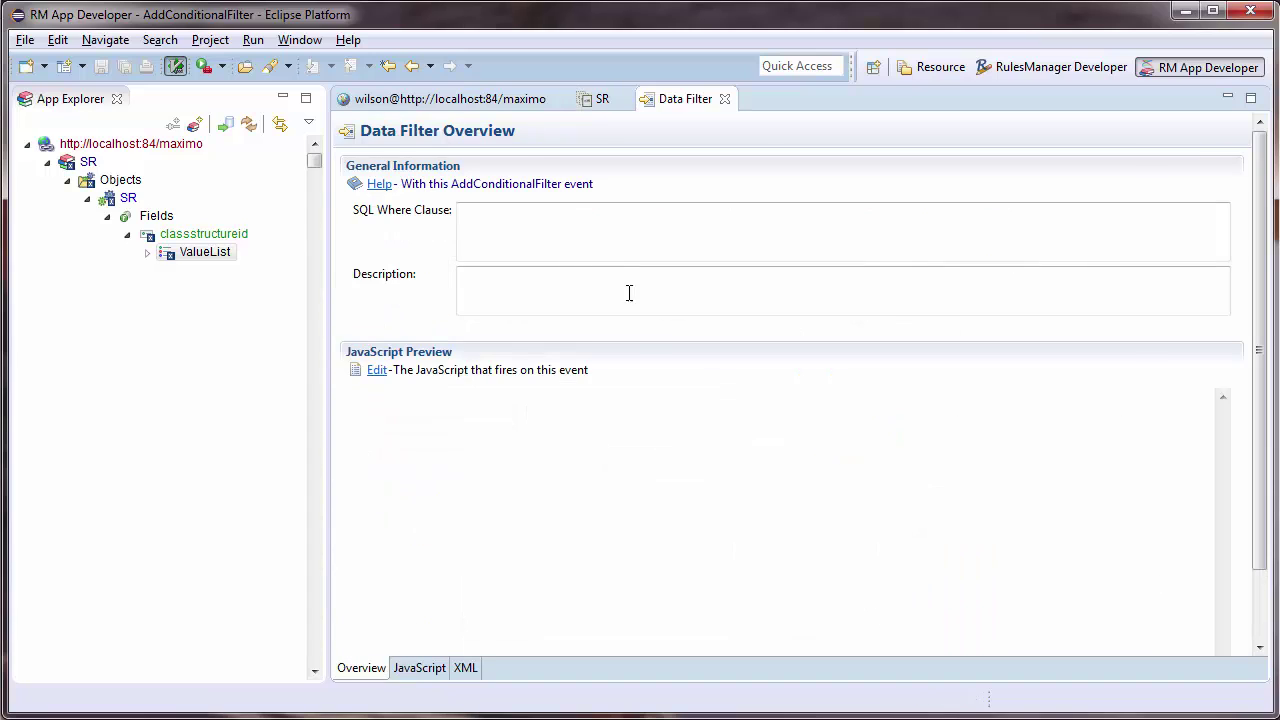
Enter the SQL where clause classificationid like '201%' or classificationid = '2' for the data filter and save it.
click(594, 229)
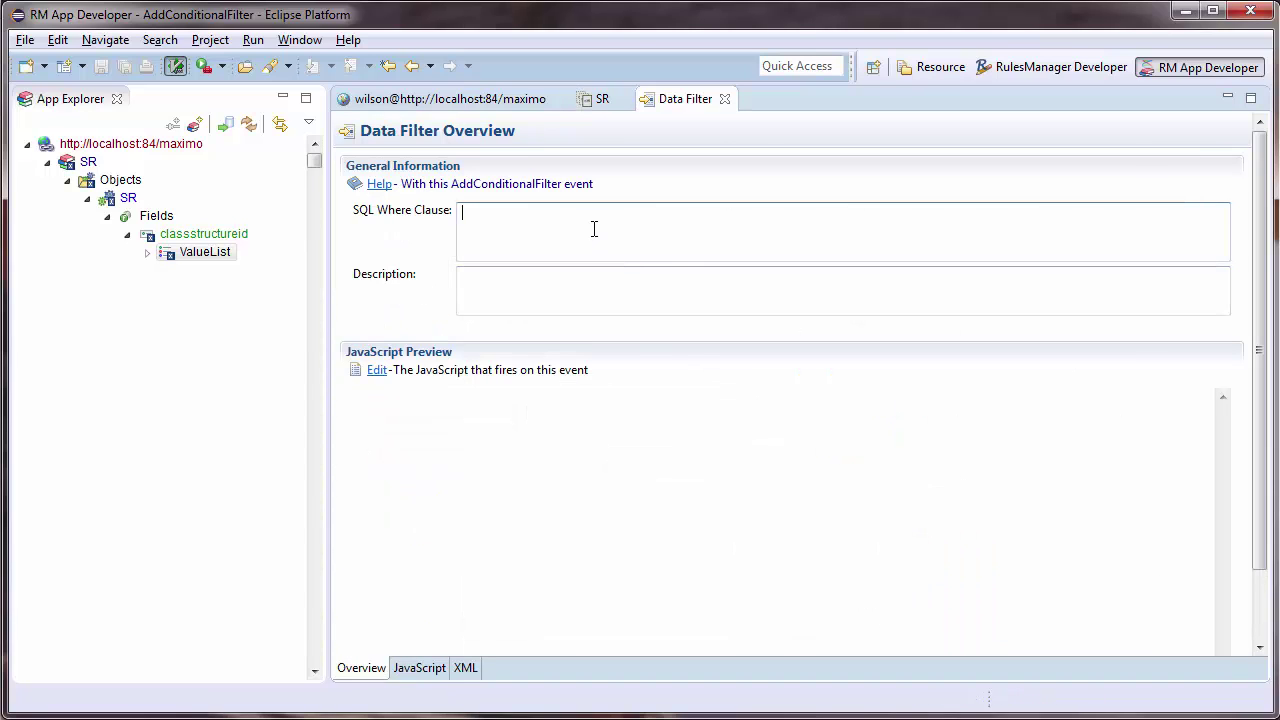
click(566, 274)
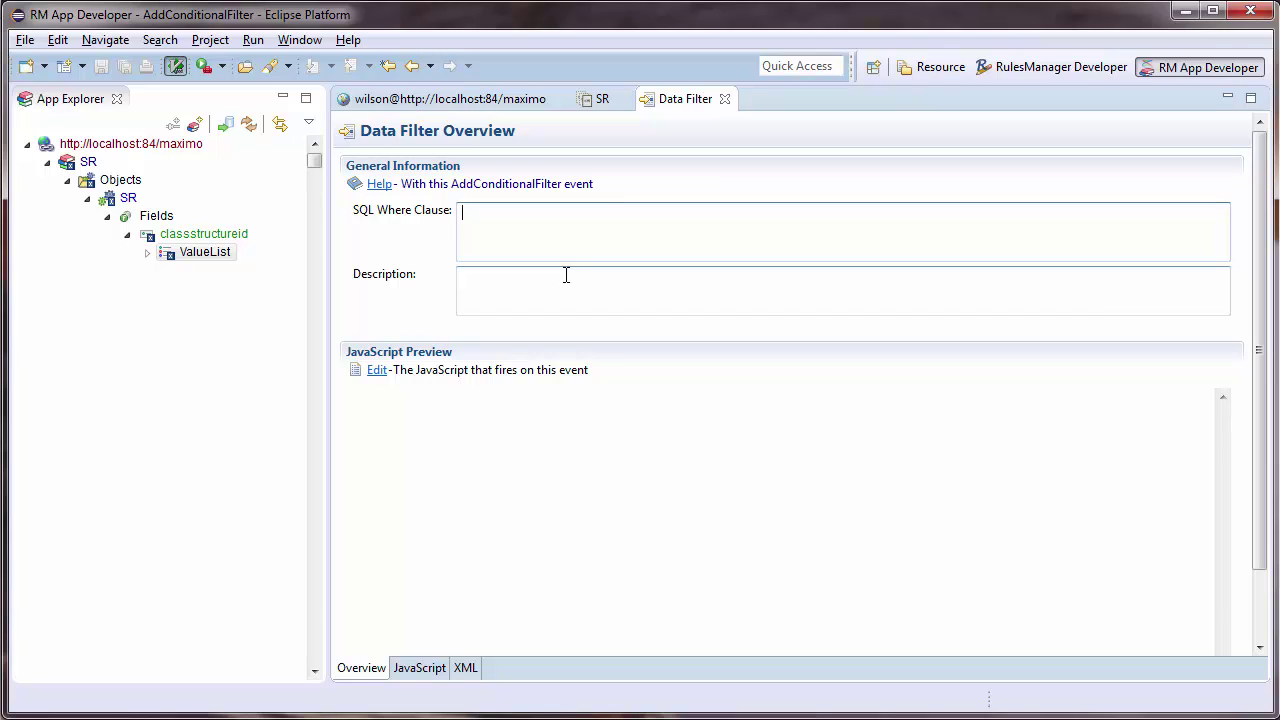
key(shift+Tab)
text(clas)
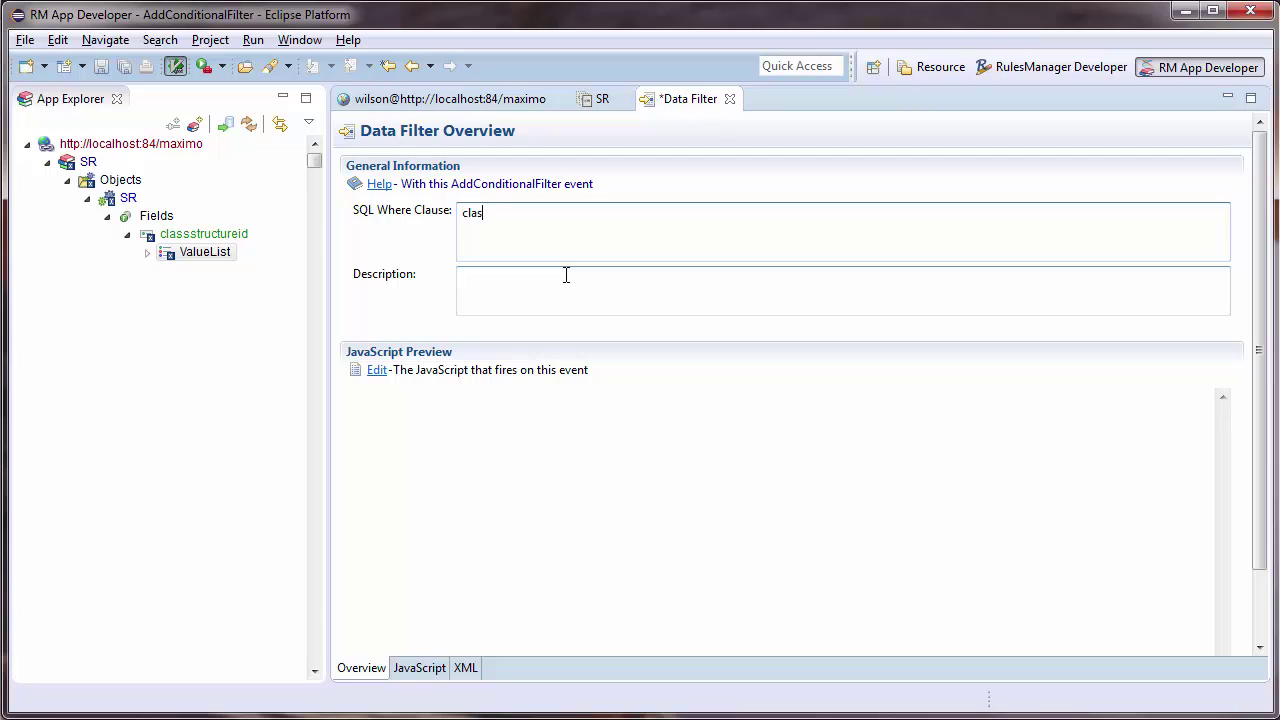
text(sificationid)
key(BackSpace)
key(BackSpace)
key(BackSpace)
text(like201%' or c)
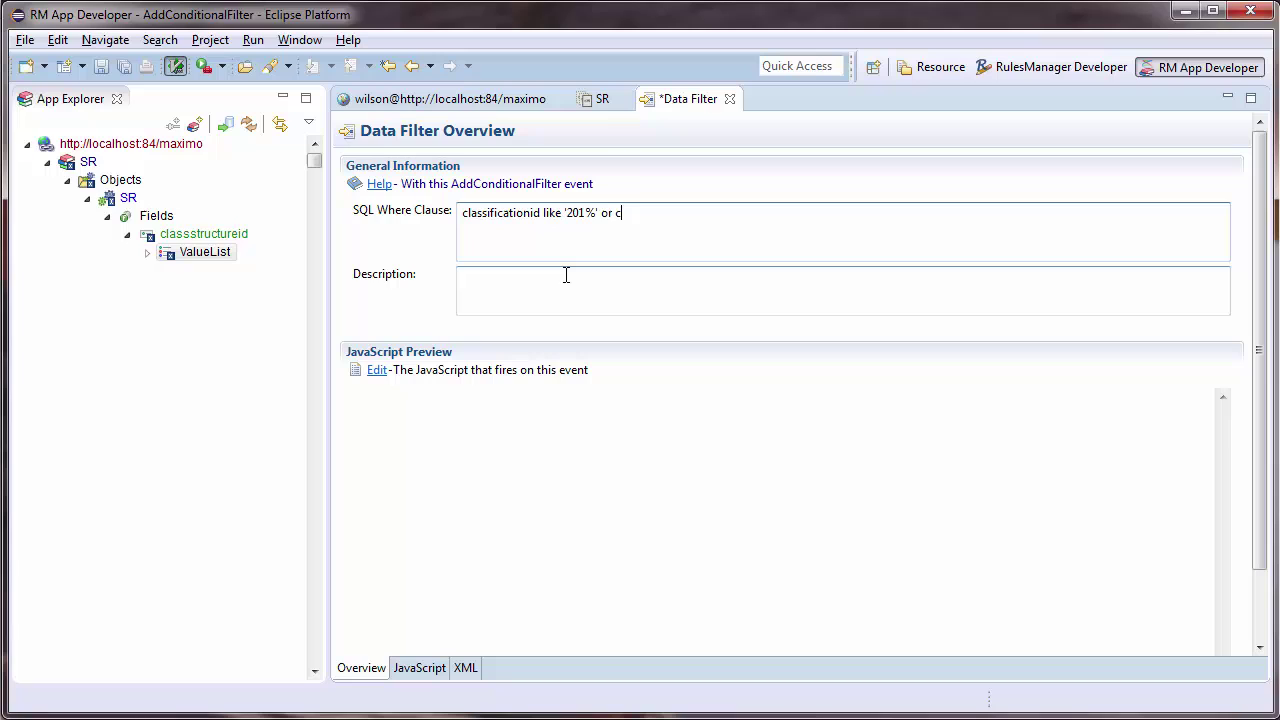
text(lassifcicationid = '2)
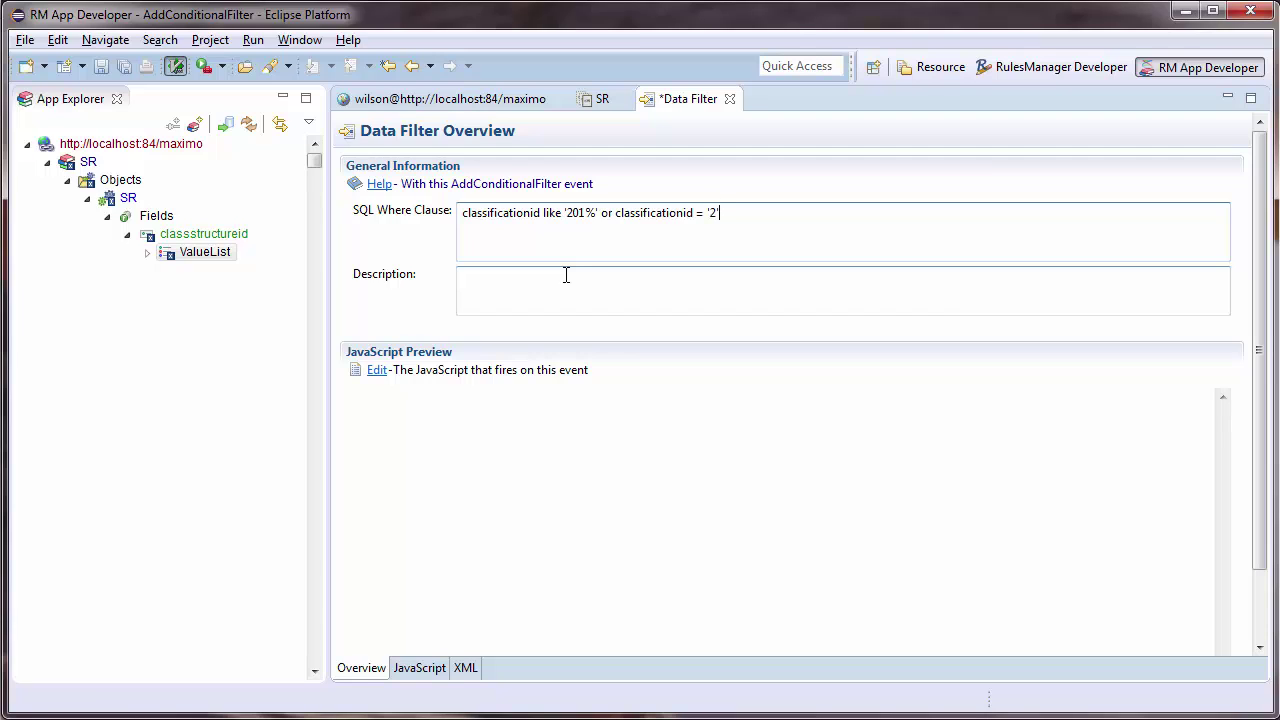
key(ctrl+s)
Describe the data filter as "Filter drilldown to Request For Service and Request for Service / IT" and save it.
click(566, 275)
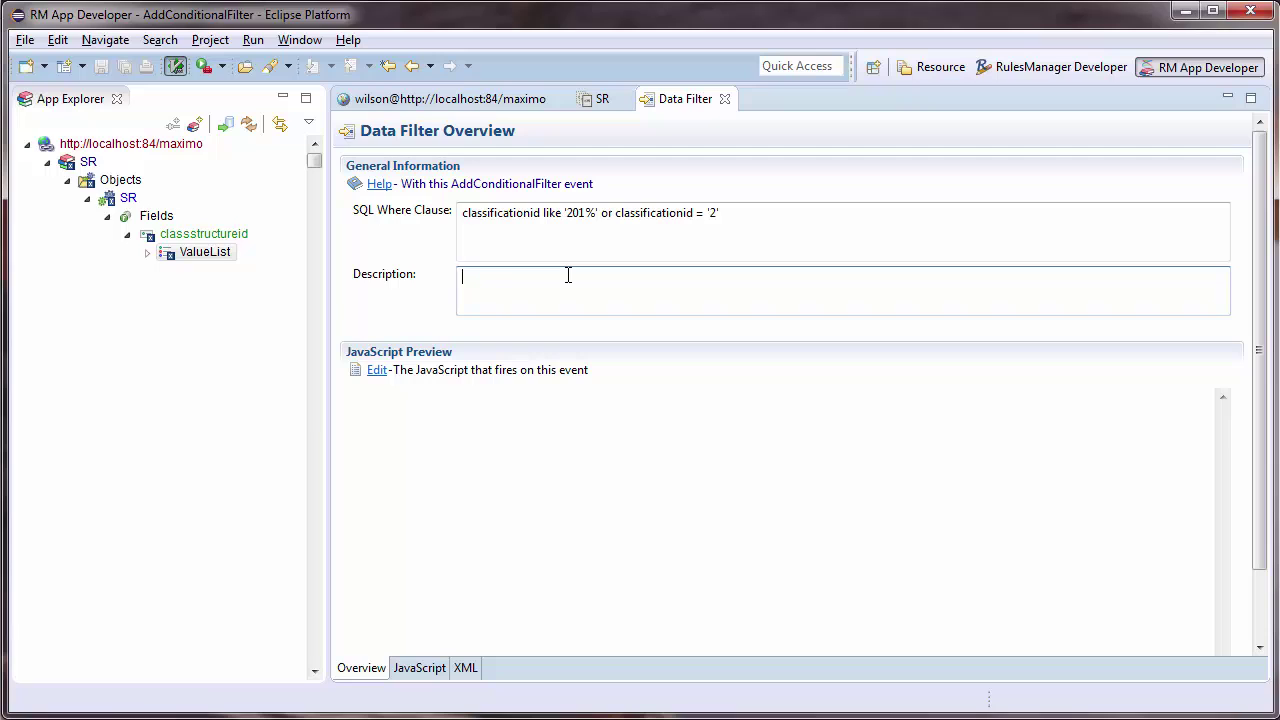
text(Filter )
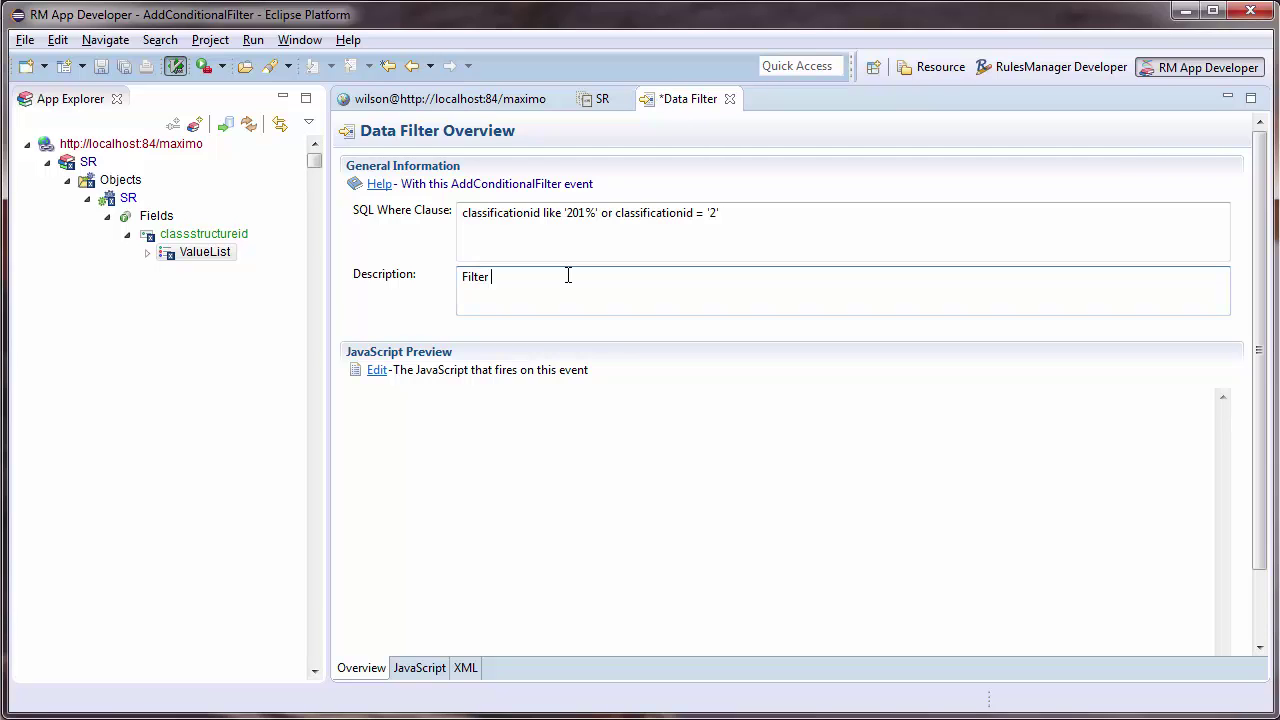
text(drilldown to Request For Service )
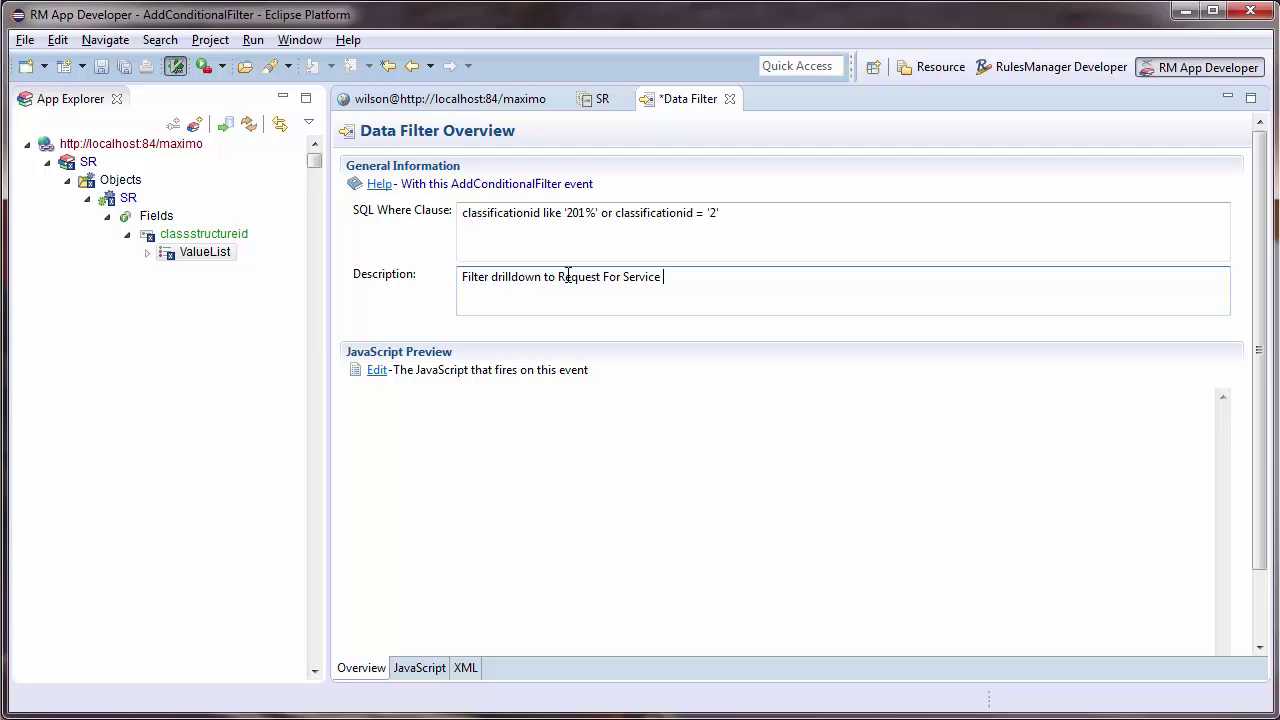
text(and Requesti)
key(BackSpace)
text(for Service )
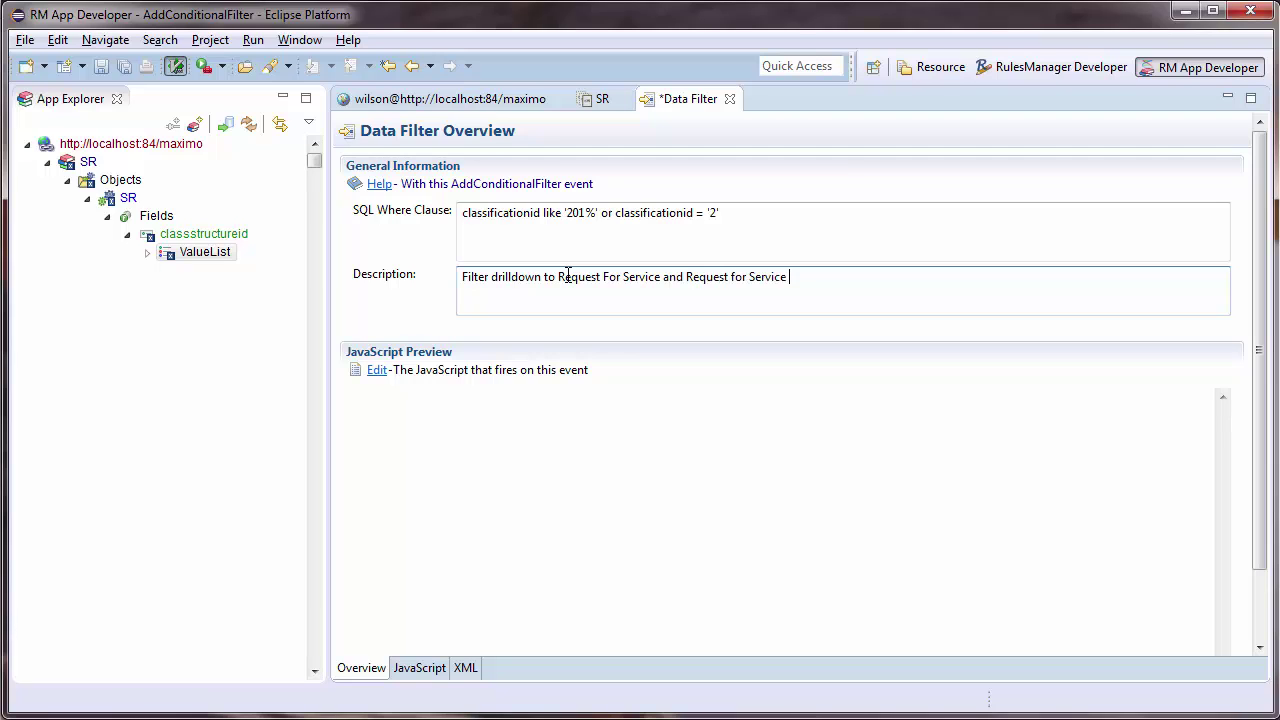
text(/ IT)
key(ctrl+s)
Look through the RM variables offered for the SQL where clause without inserting one.
click(506, 393)
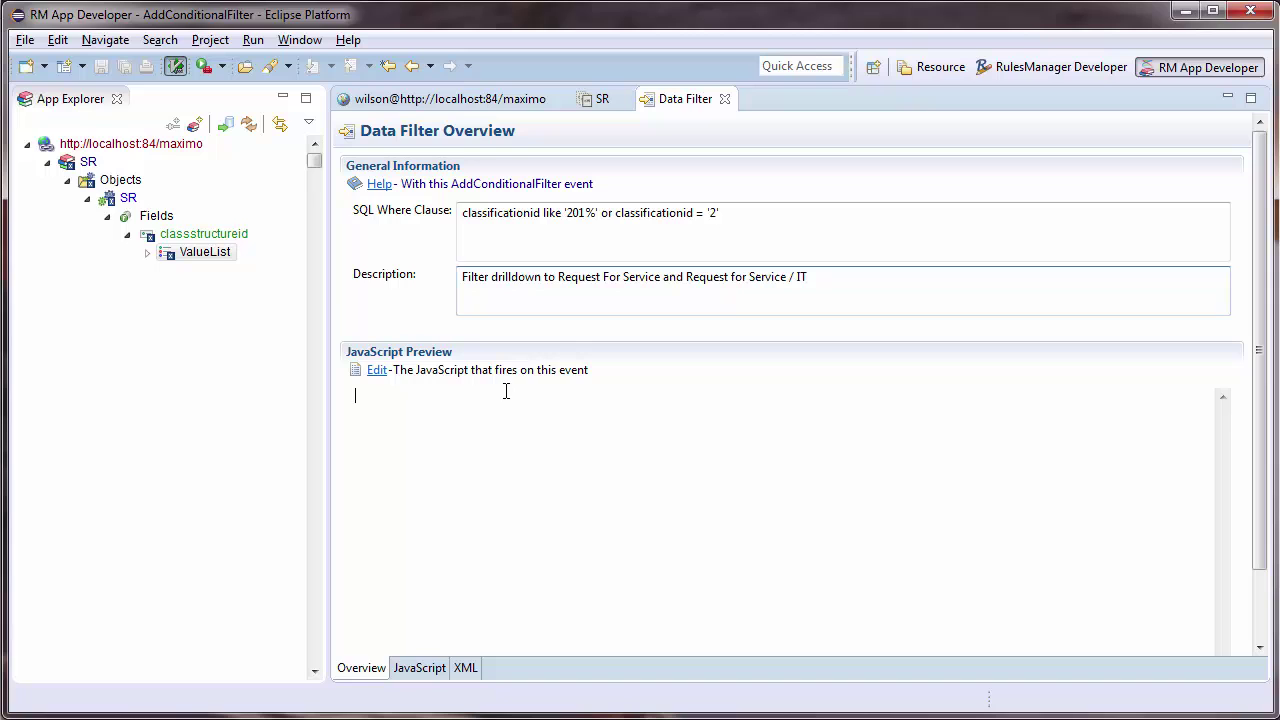
click(763, 234)
key(ctrl+space)
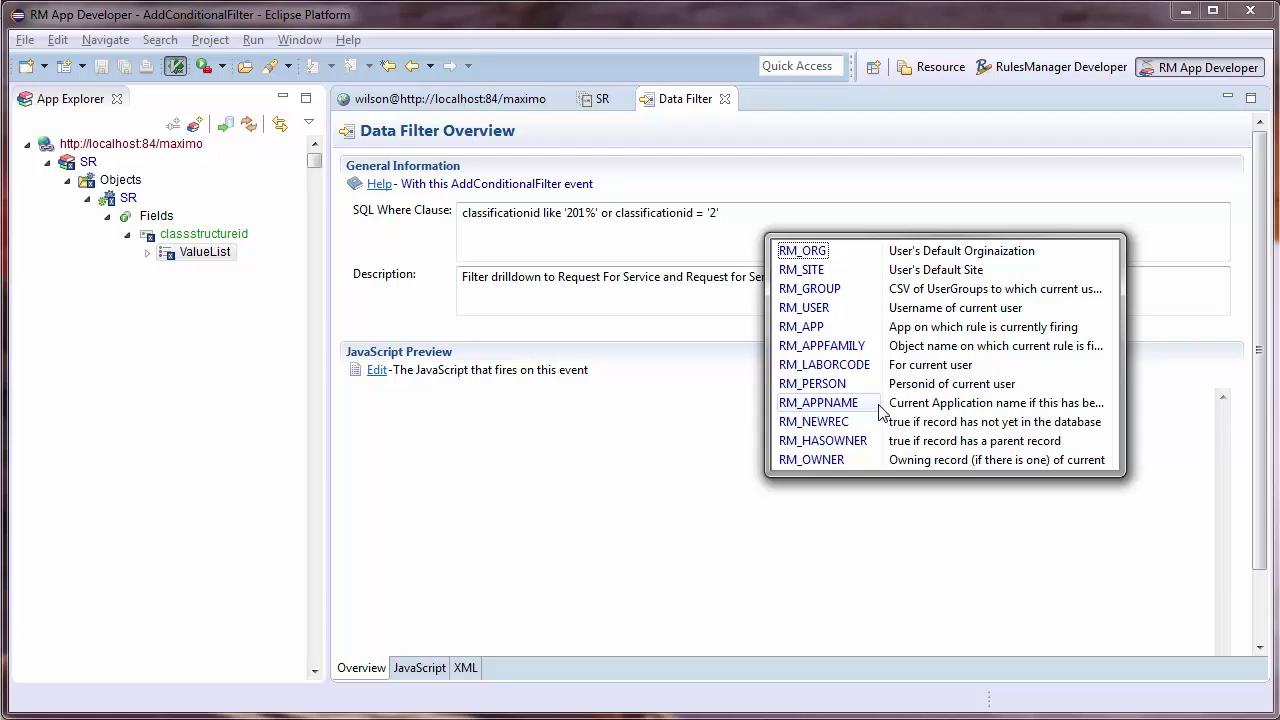
key(Escape)
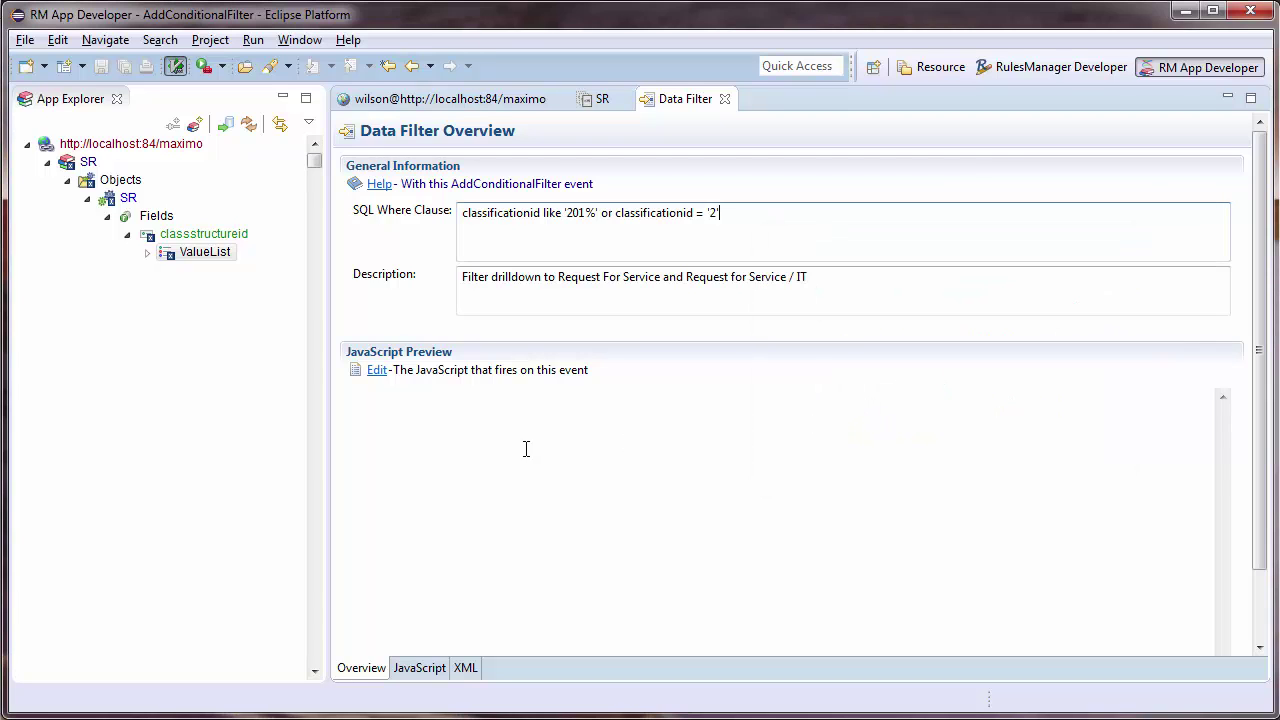
Start the data filter's JavaScript with the condition !SR.commoditygroup.isnull.
click(378, 371)
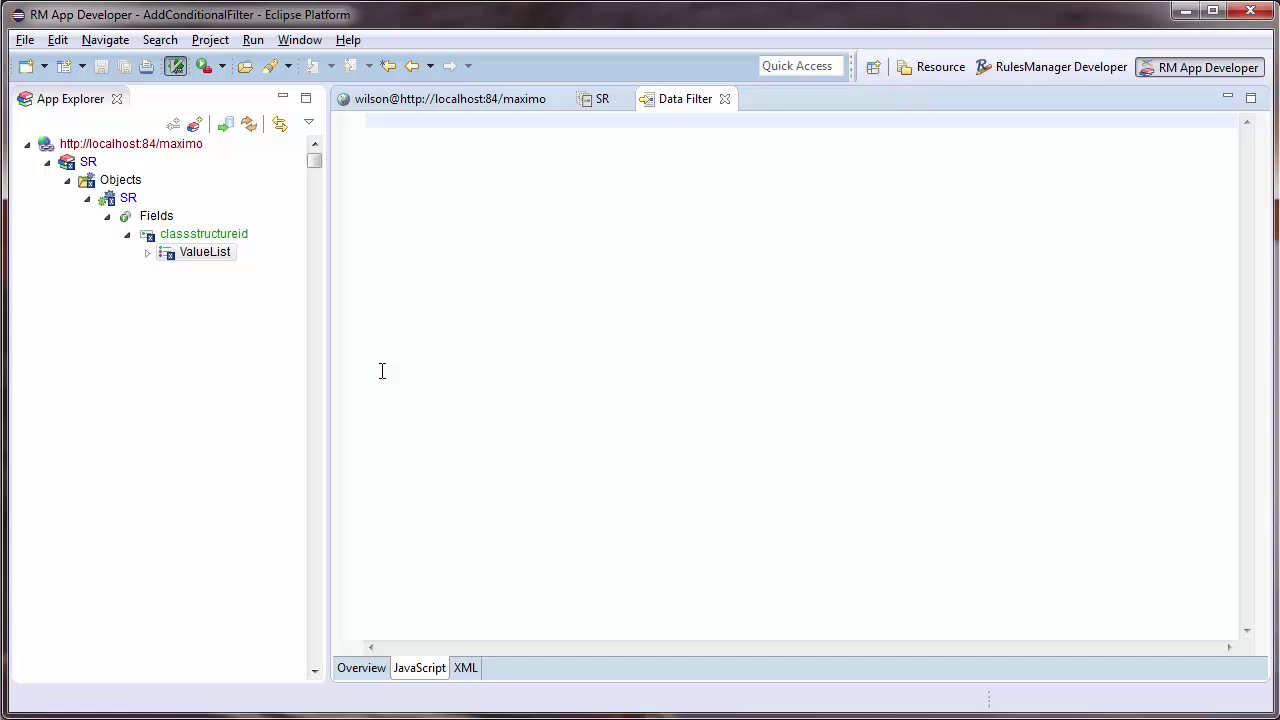
key(ctrl+space)
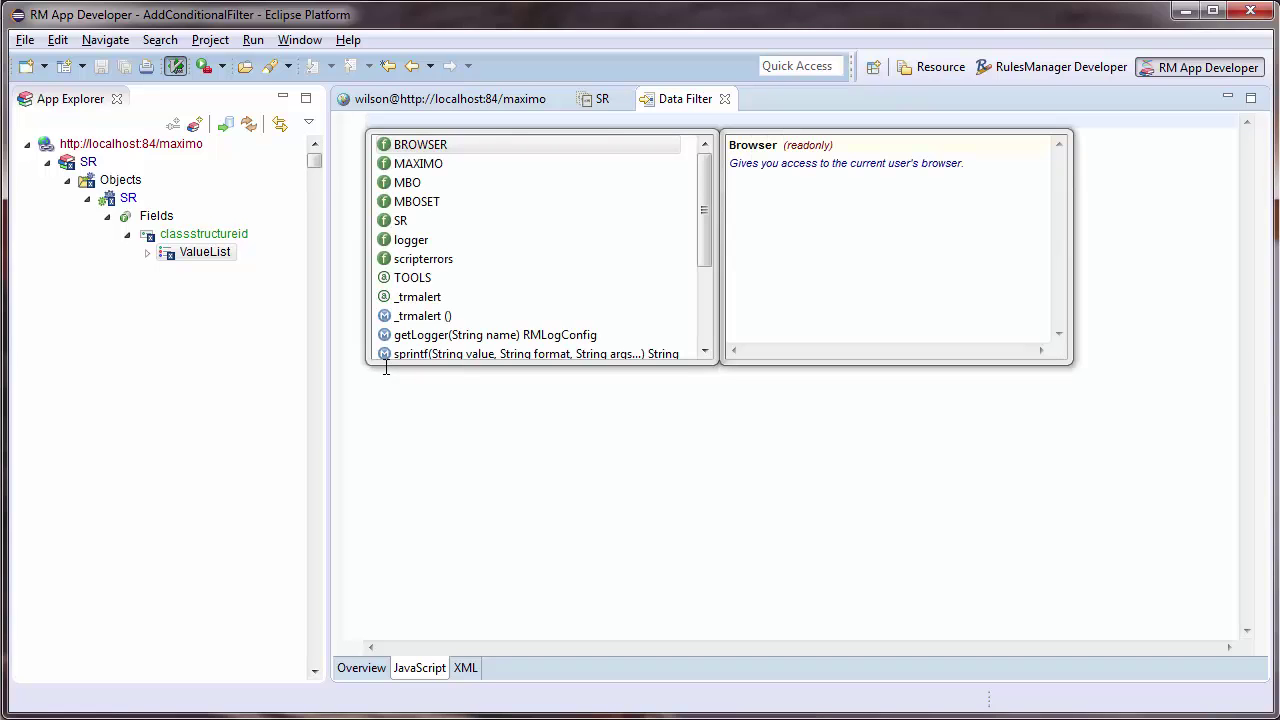
click(419, 226)
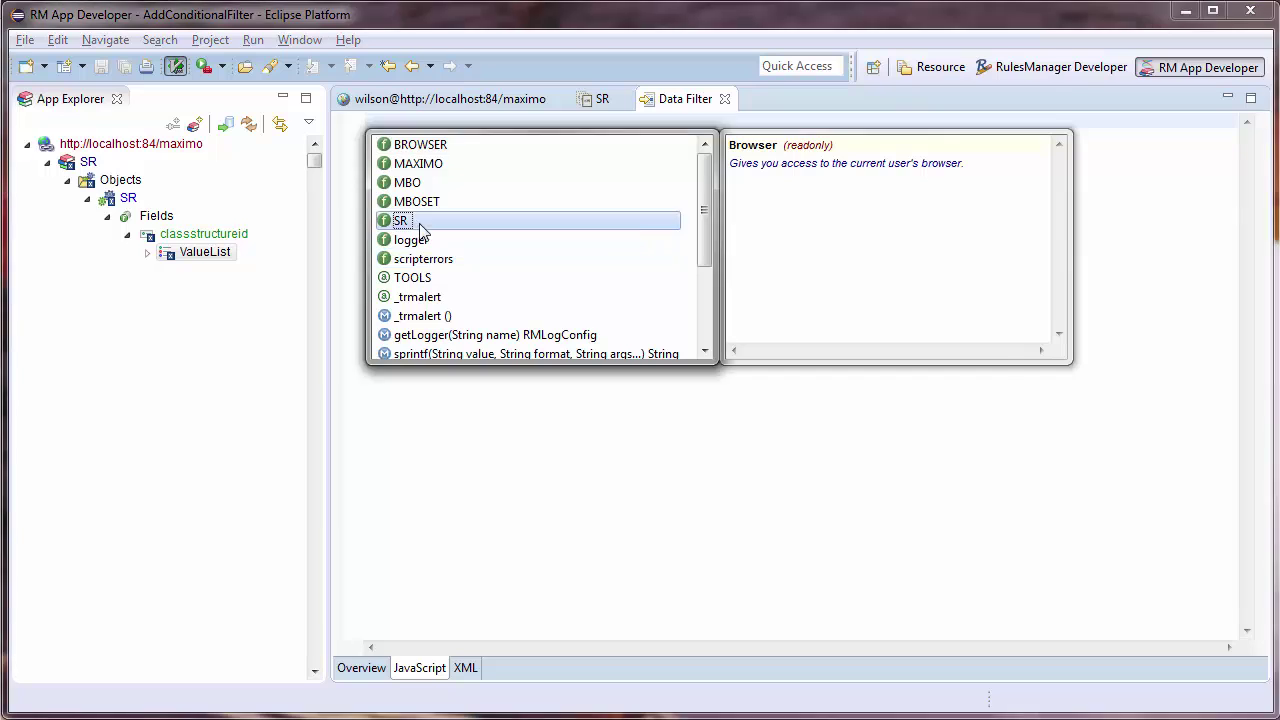
double_click(420, 222)
text(.comm)
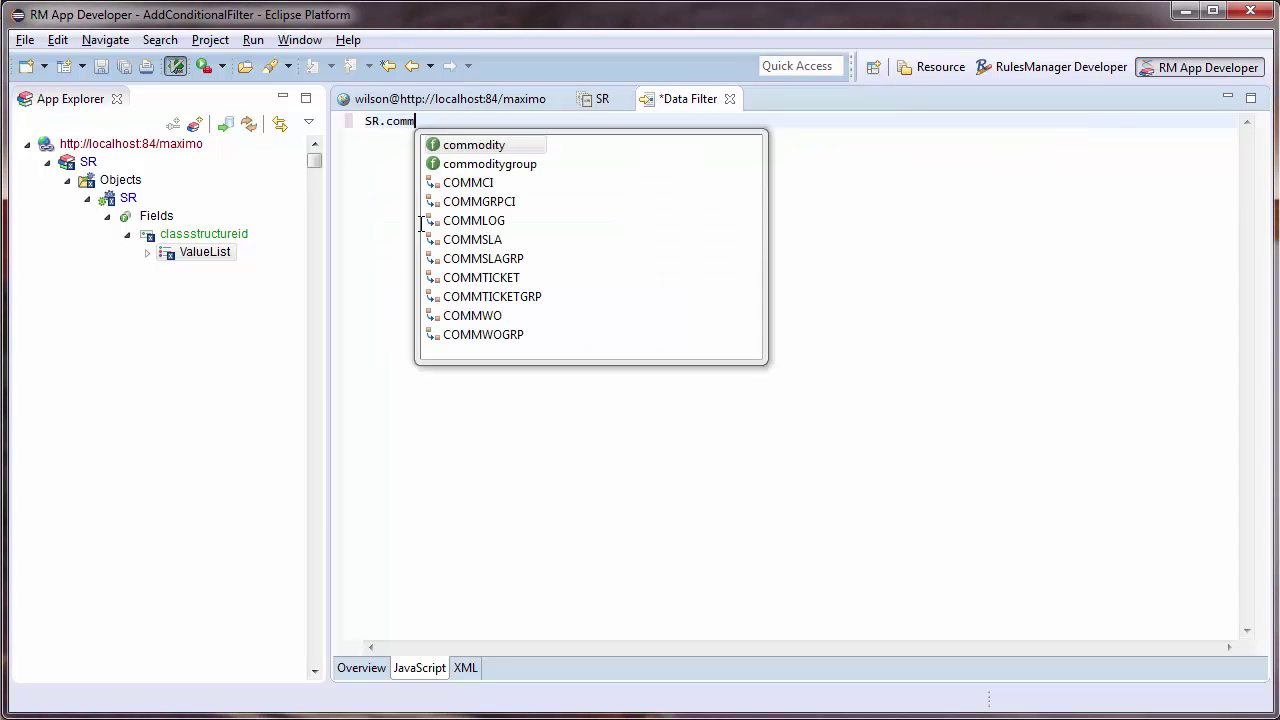
key(Down)
key(Return)
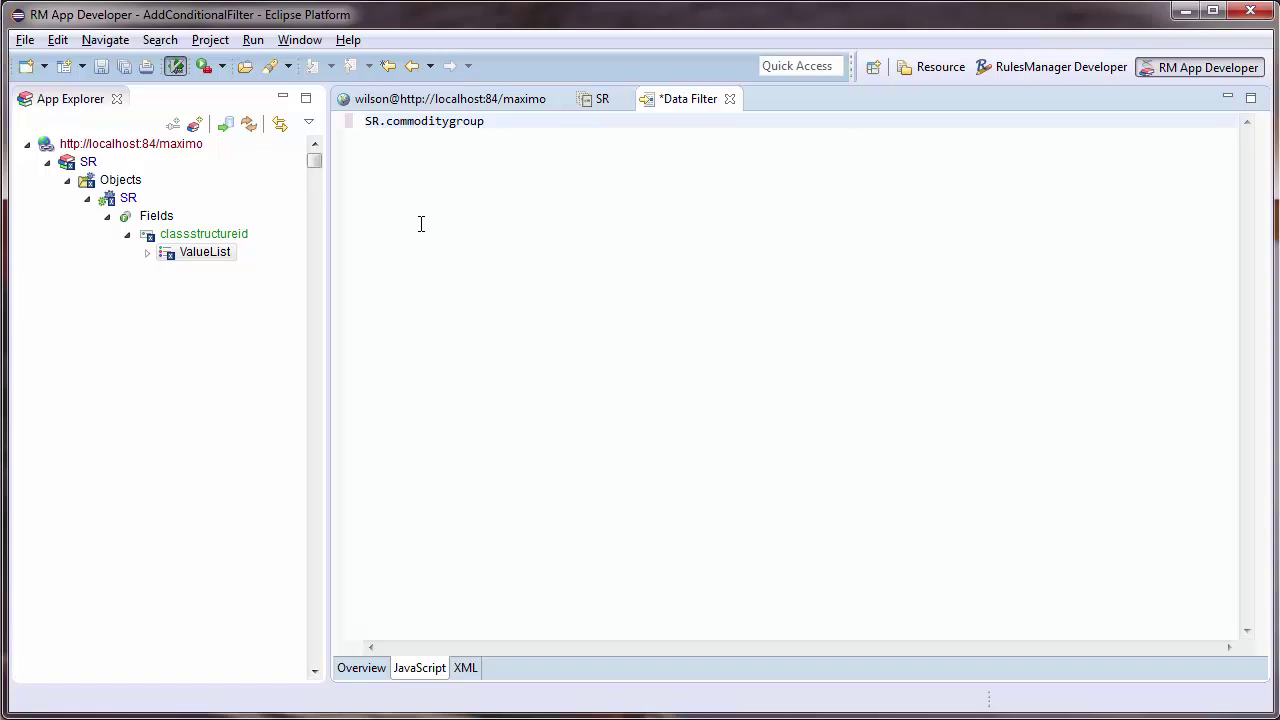
text(.)
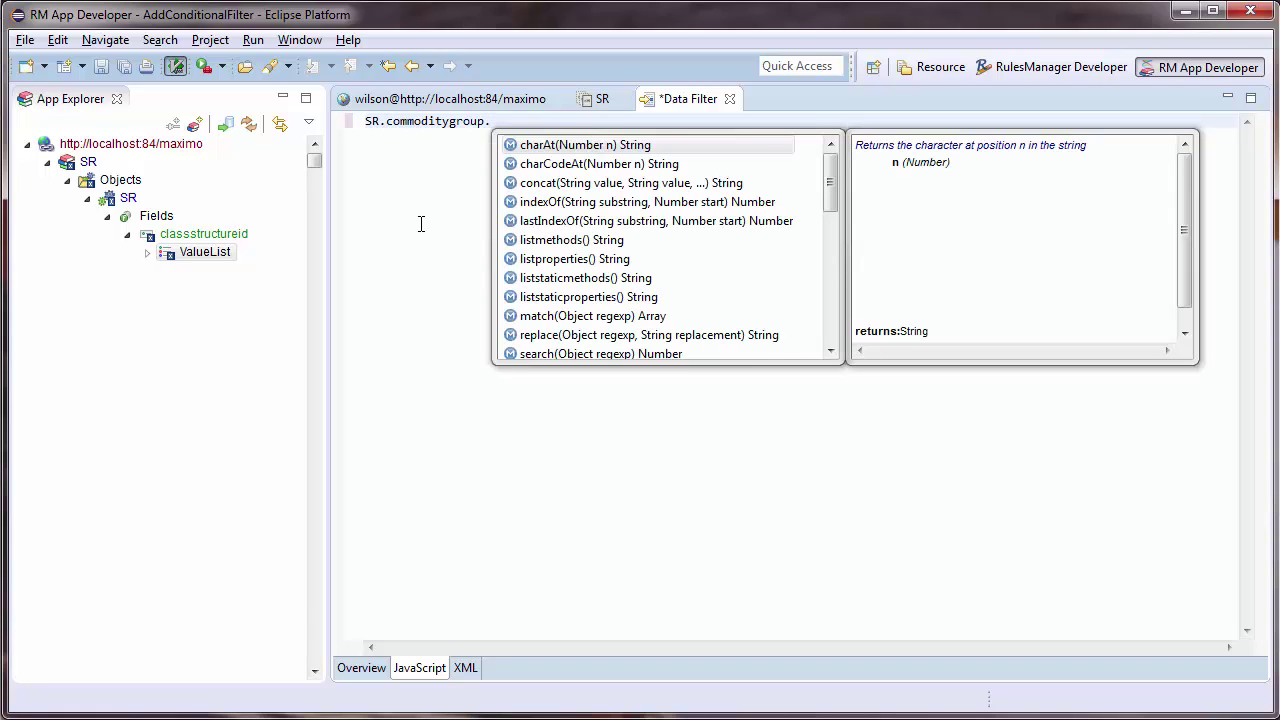
text(isn)
key(Return)
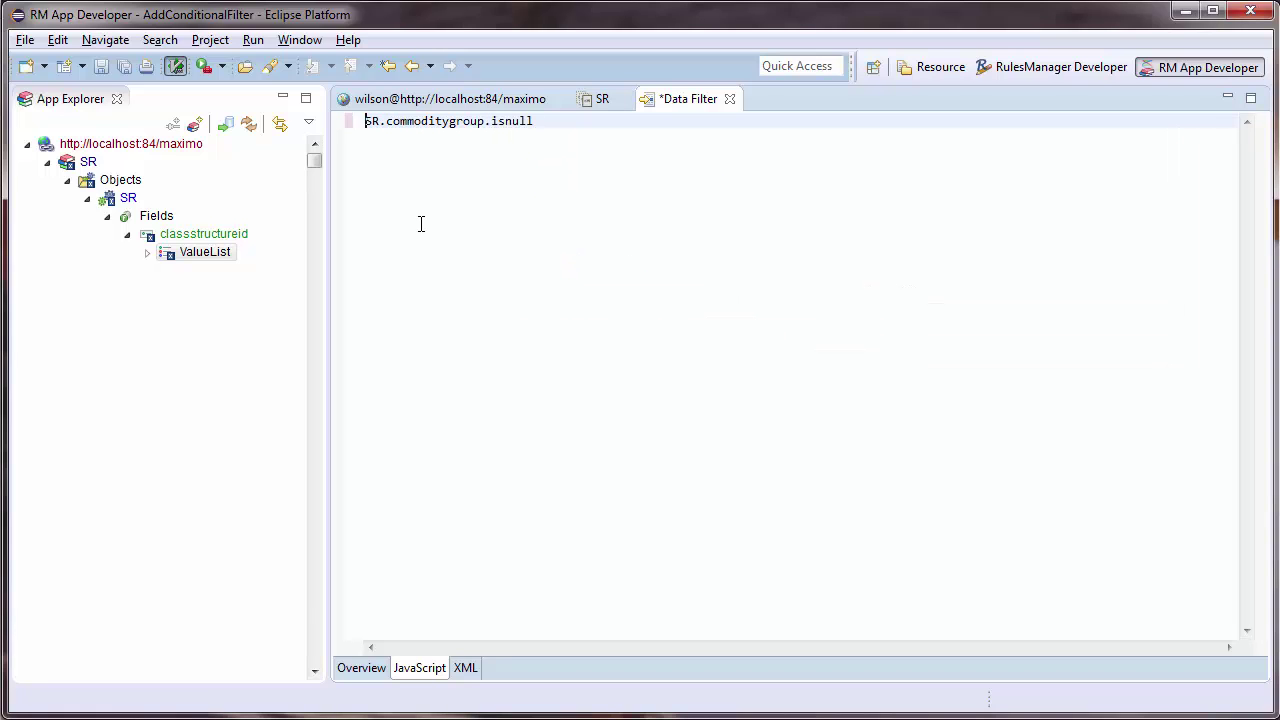
text(!)
key(End)
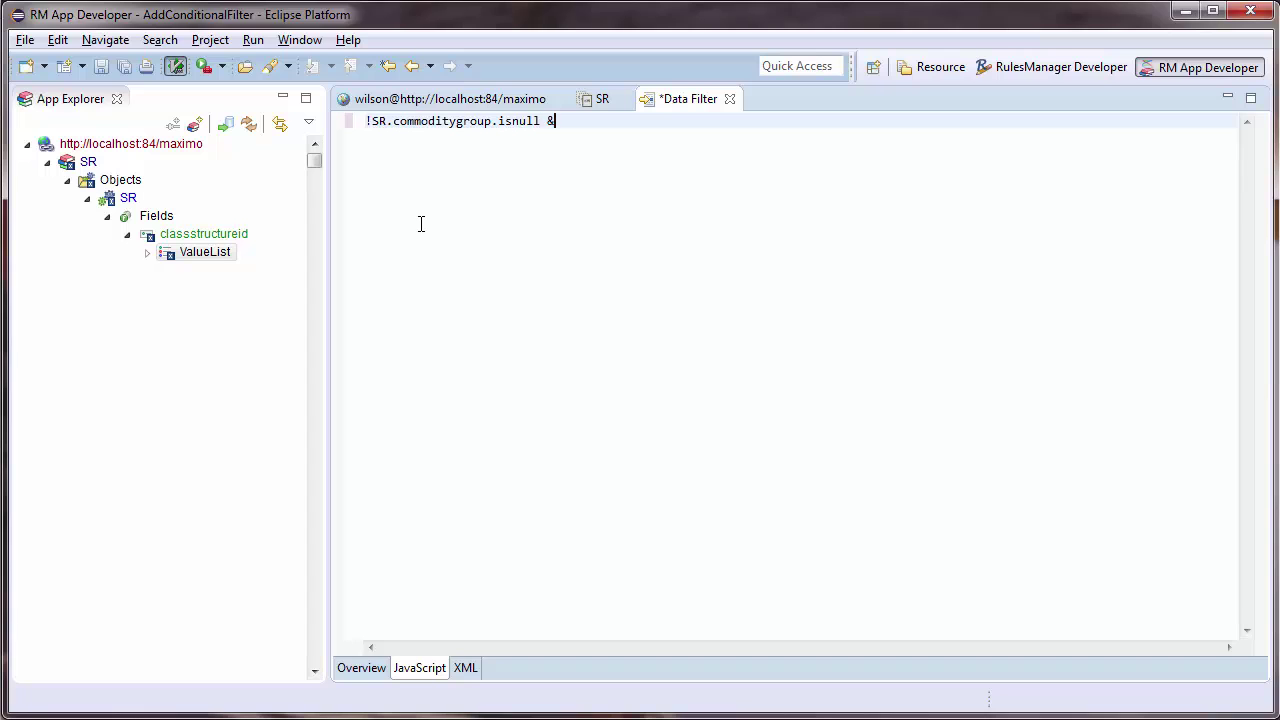
Extend the JavaScript condition with && SR.commoditygroup == 'IT'.
text(&&)
key(ctrl+space)
text(S)
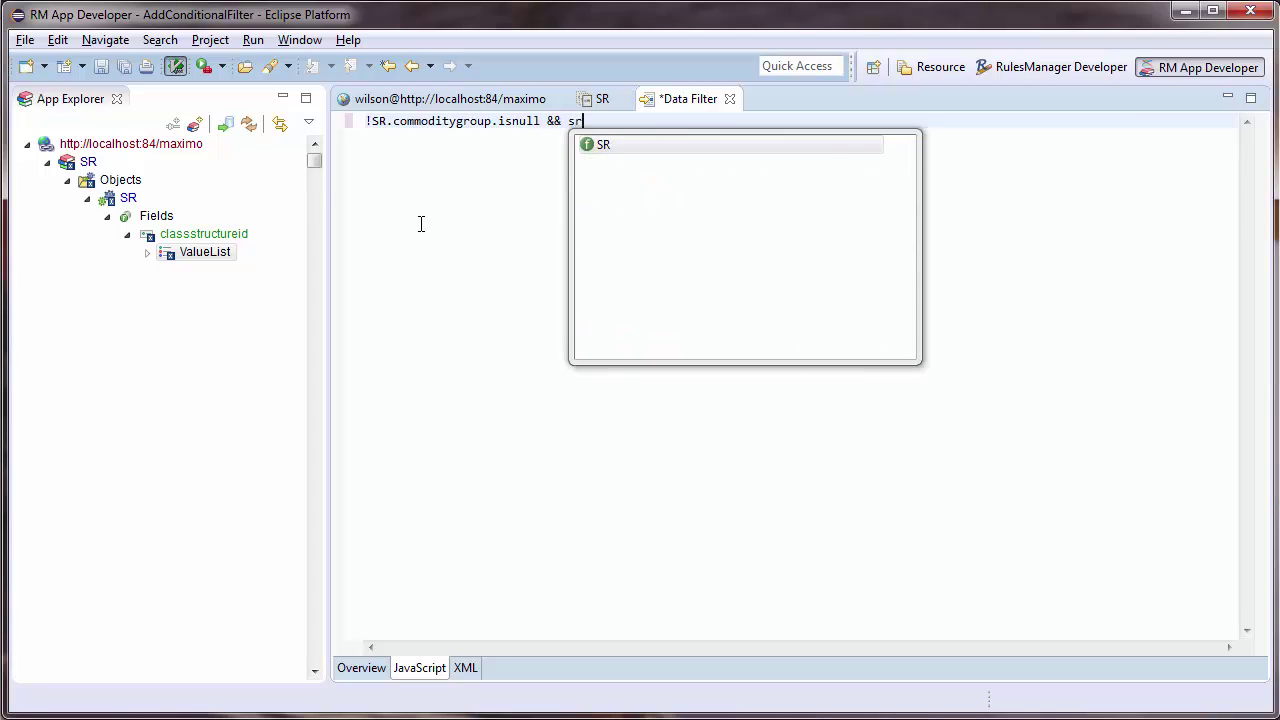
key(Return)
text(.com)
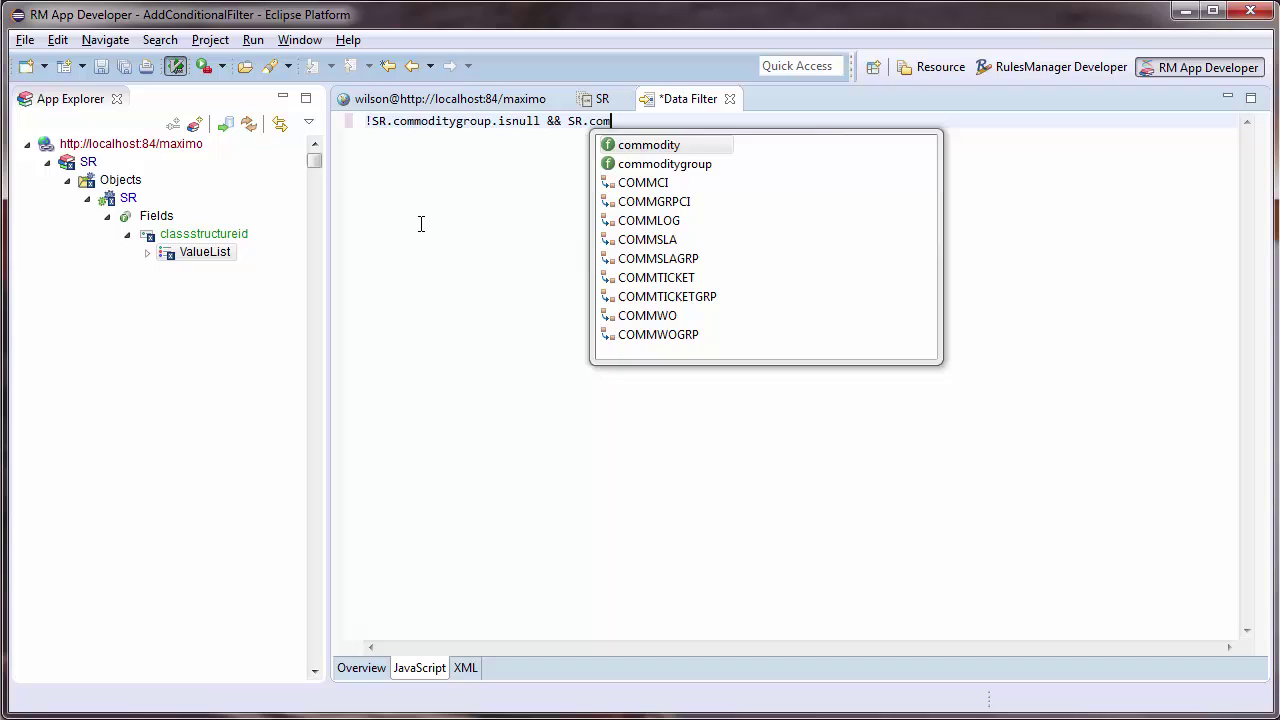
key(Down)
key(Return)
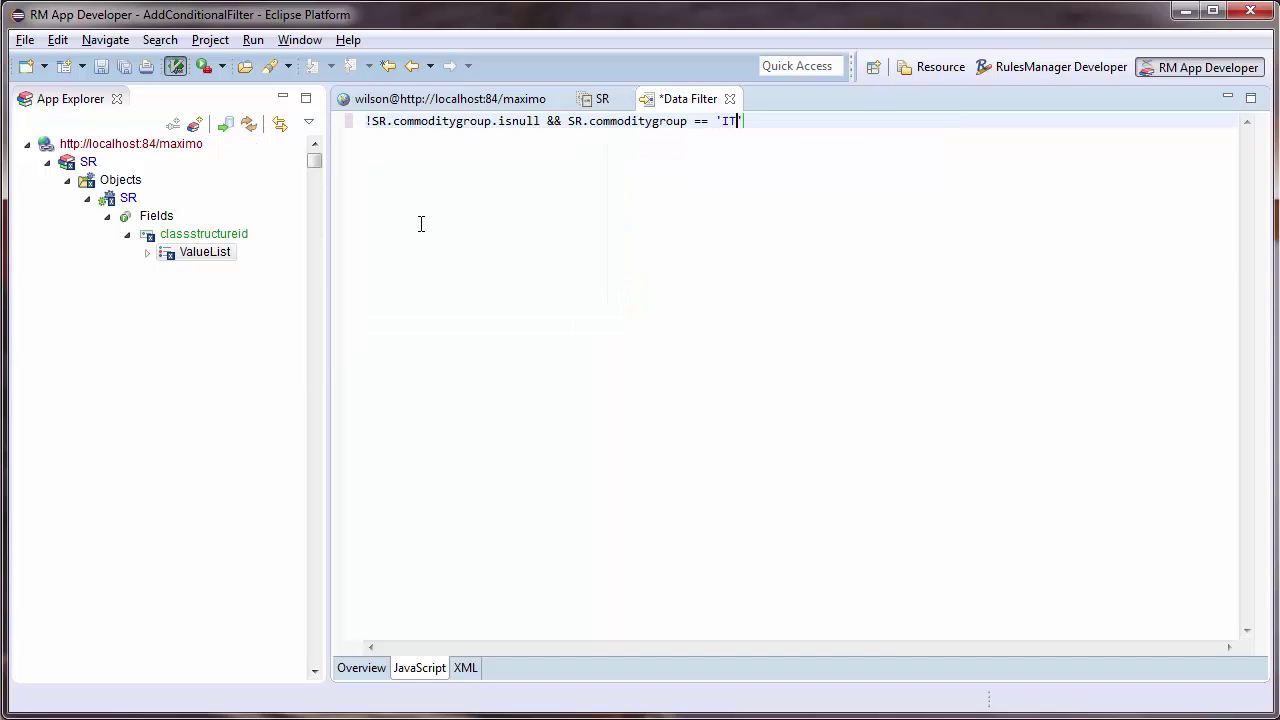
key(End)
Add the comment "// only when service group is IT" above the condition and save the data filter.
key(ctrl+shift+Return)
text(// )
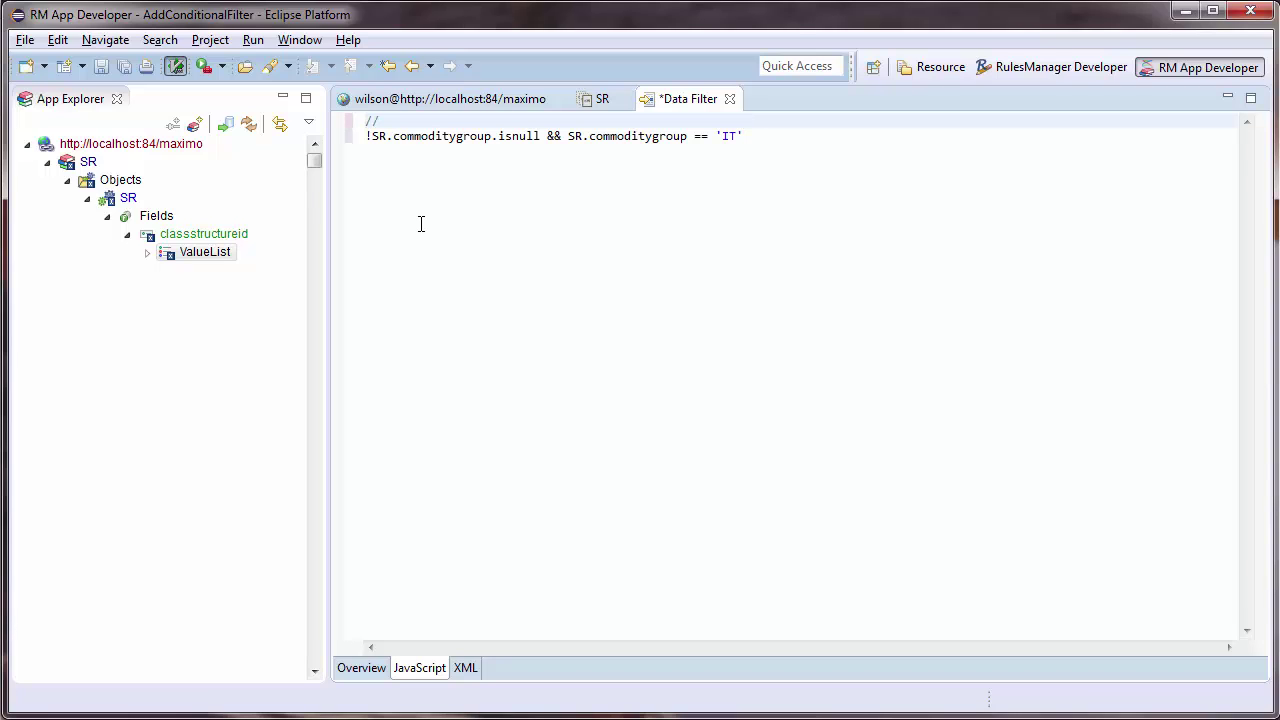
text(only when service group is IT)
key(ctrl+s)
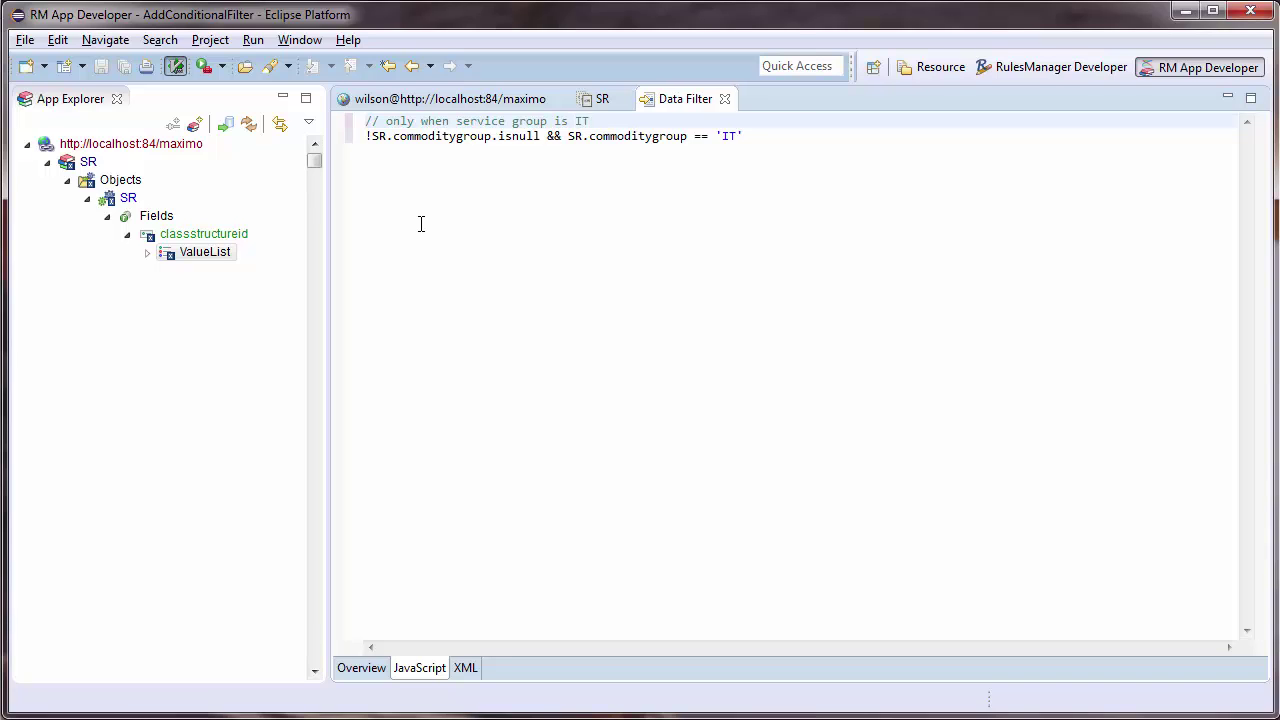
click(365, 668)
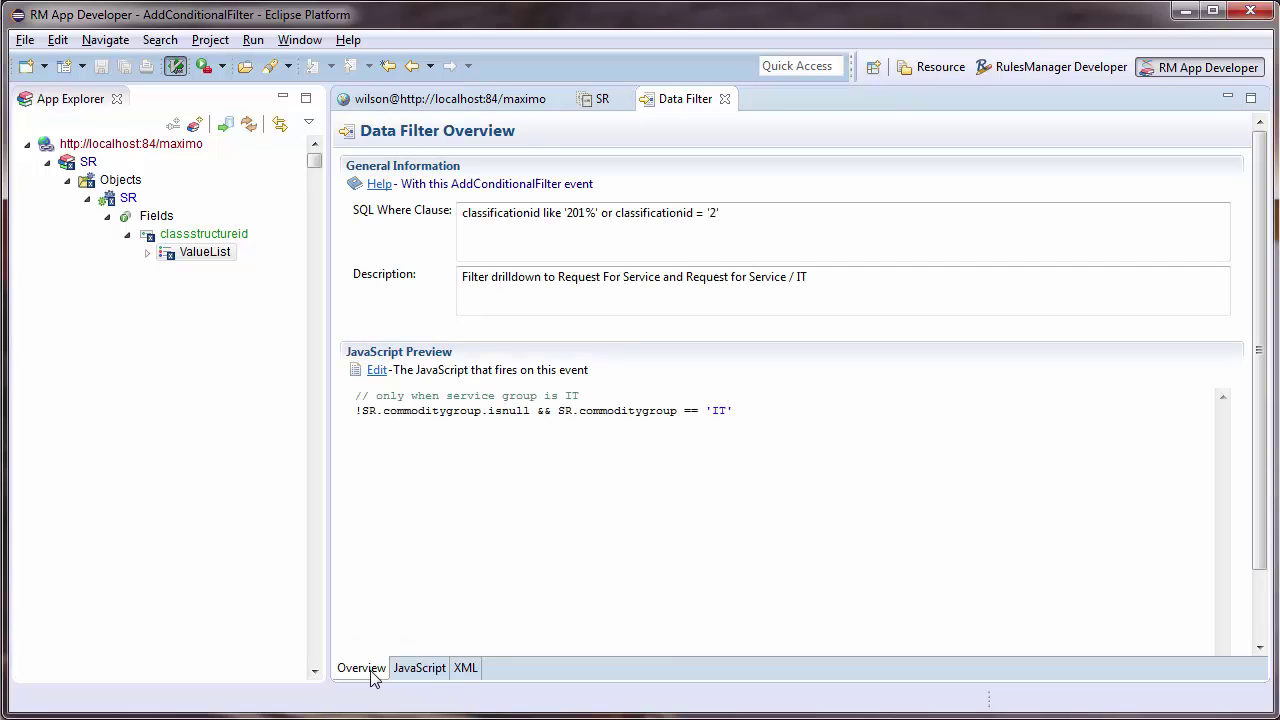
click(148, 254)
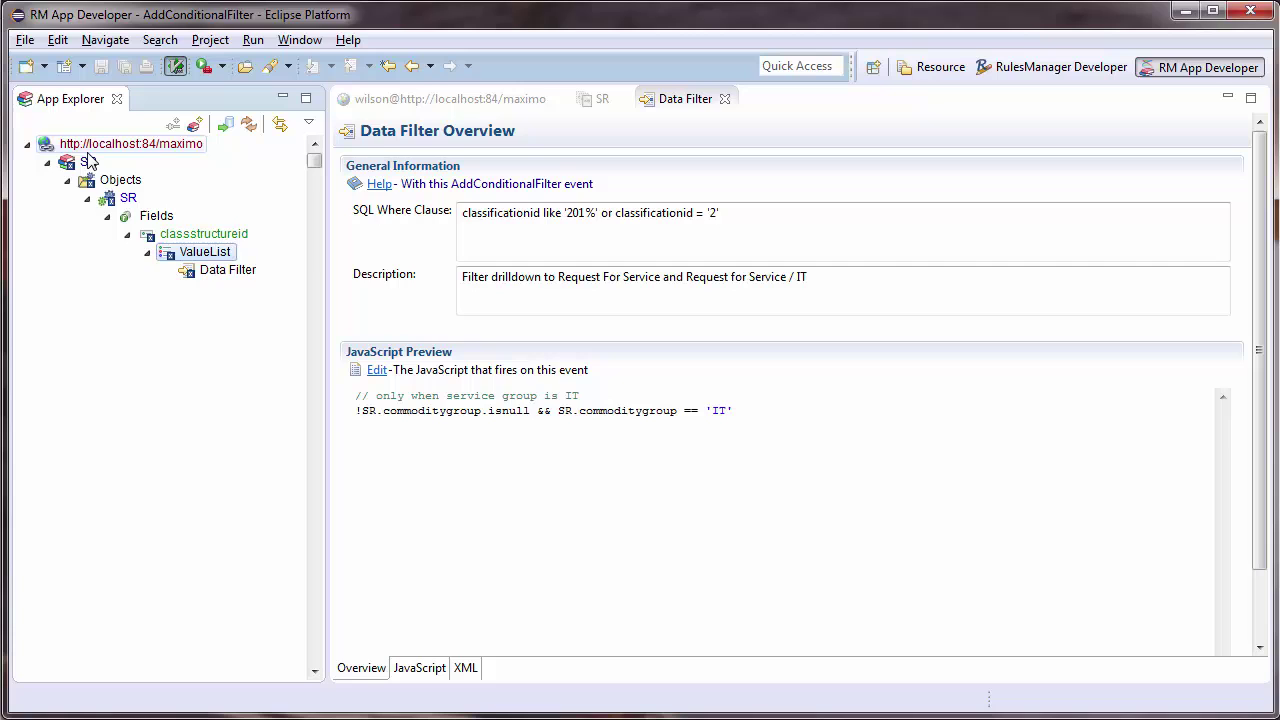
click(90, 147)
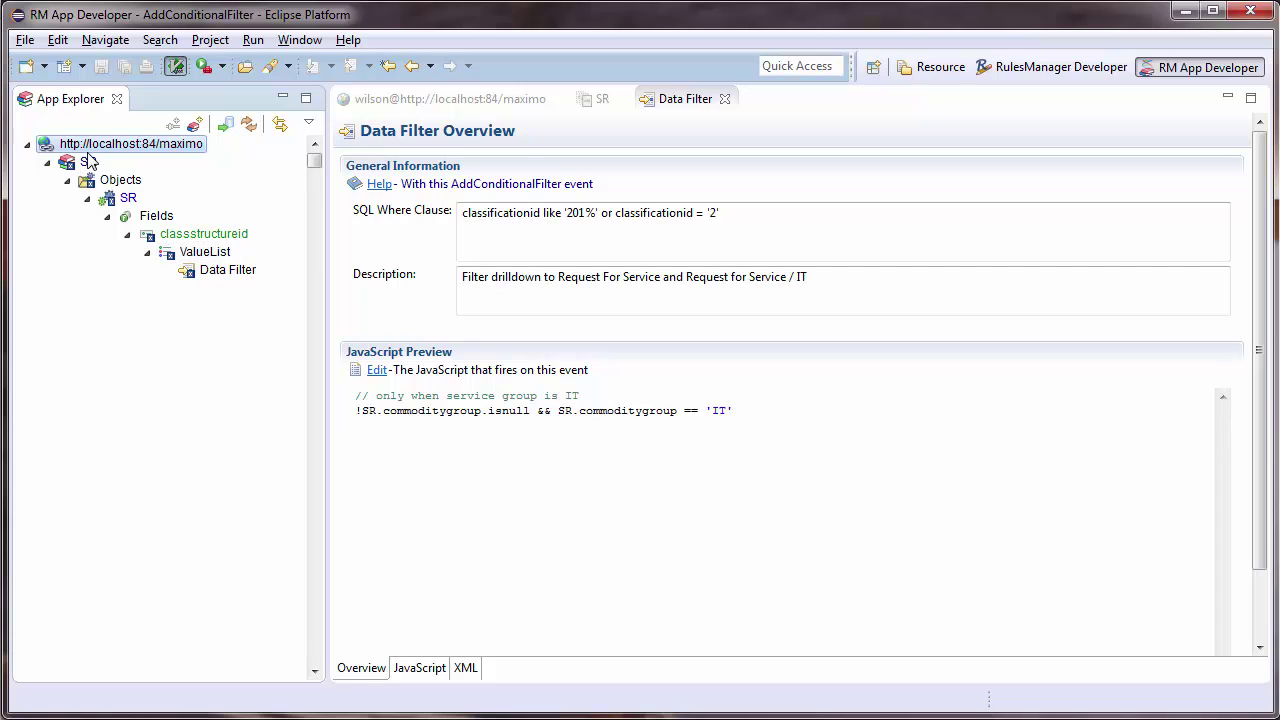
click(227, 125)
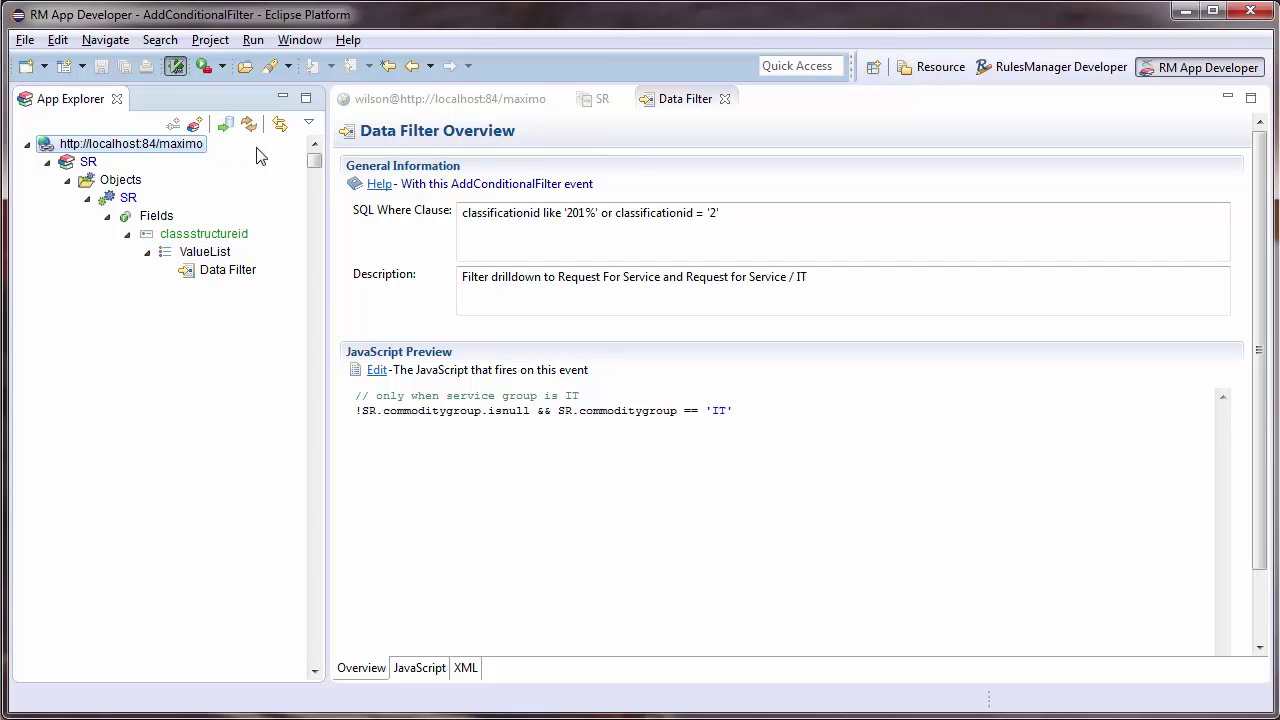
Return to Service Requests in the Maximo browser and start a new service request without saving the current one.
click(450, 99)
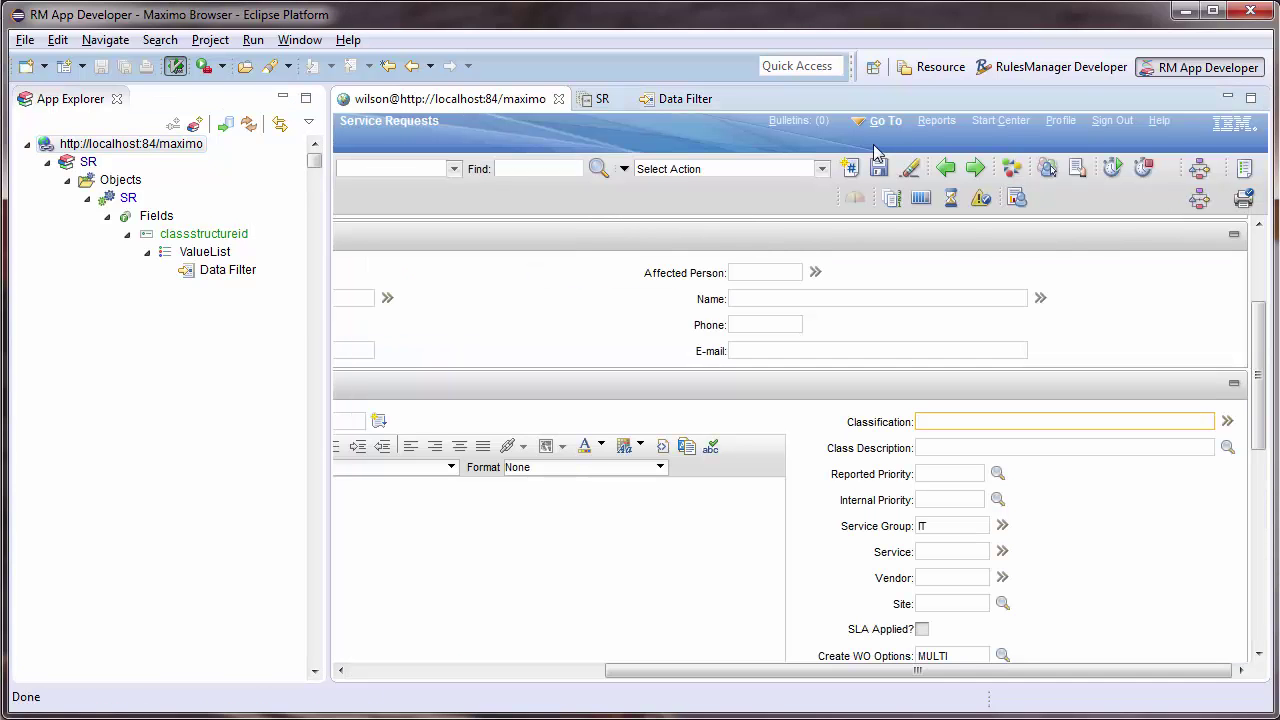
click(850, 168)
click(855, 439)
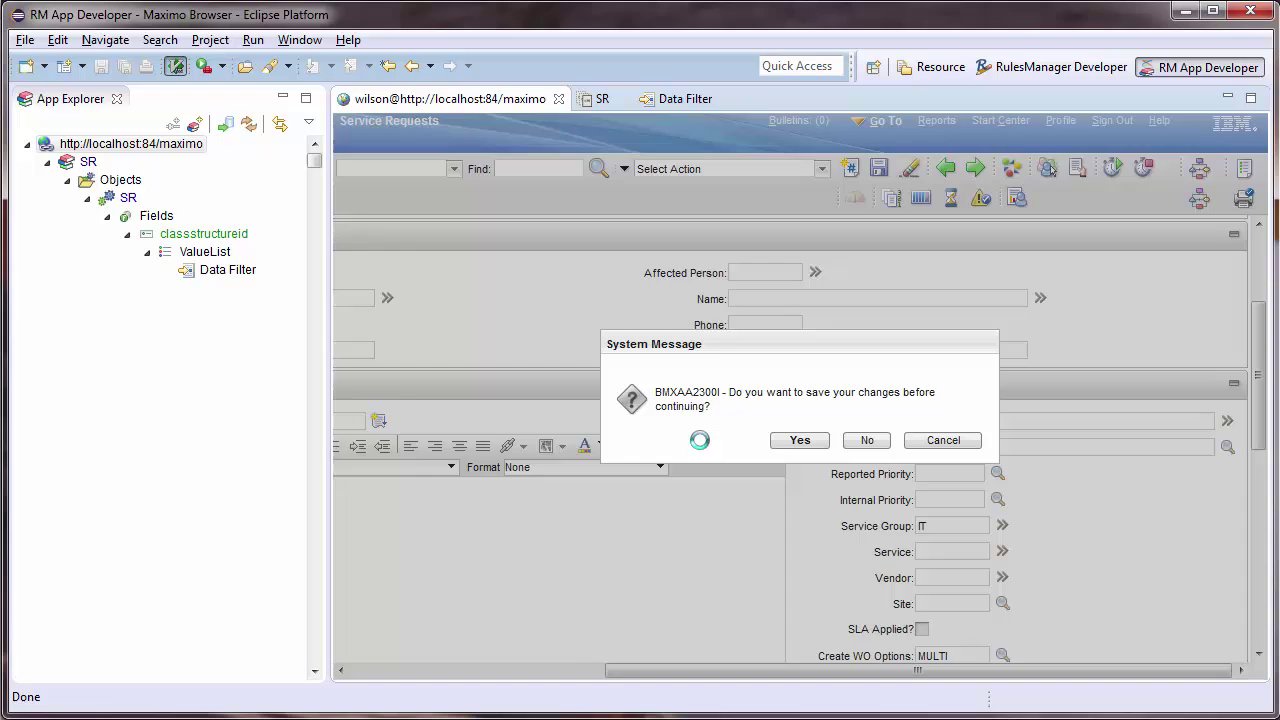
Examine the classification drilldown while Service Group is empty, expanding Request for Service, IT and Facility, and close it without choosing.
scroll(812, 545, down, 3)
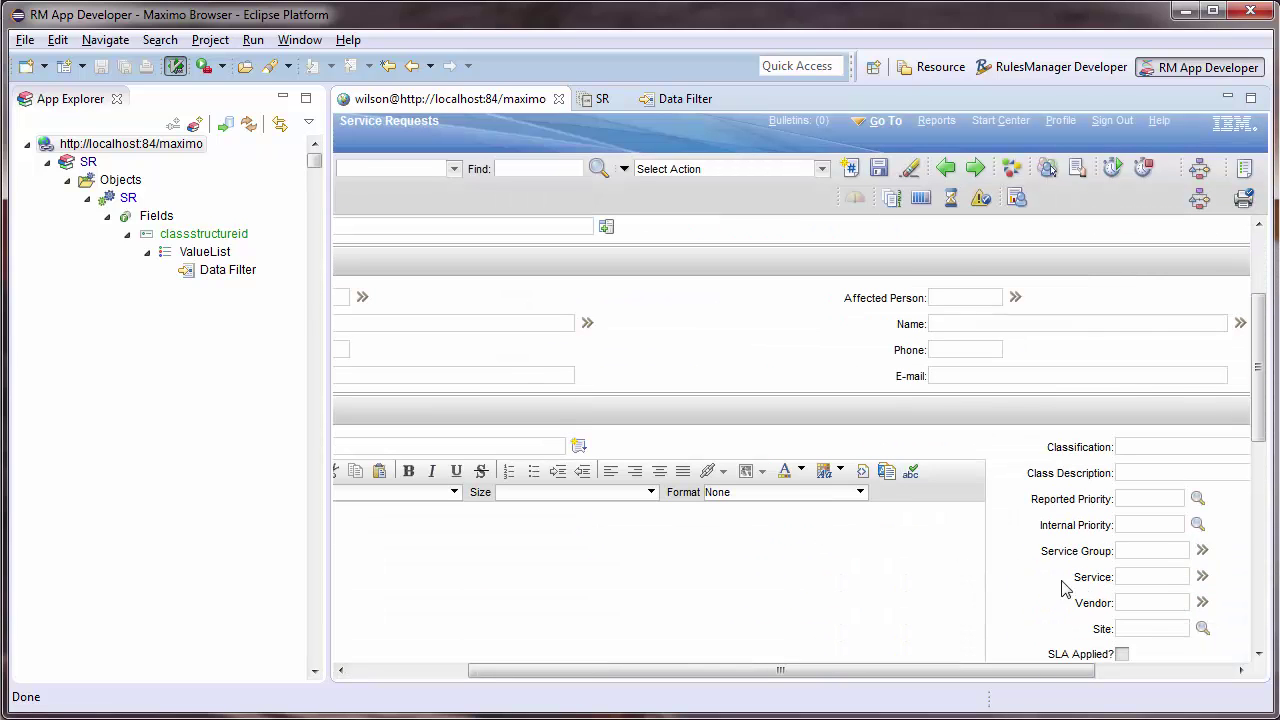
drag(1072, 670, 1215, 668)
click(1232, 447)
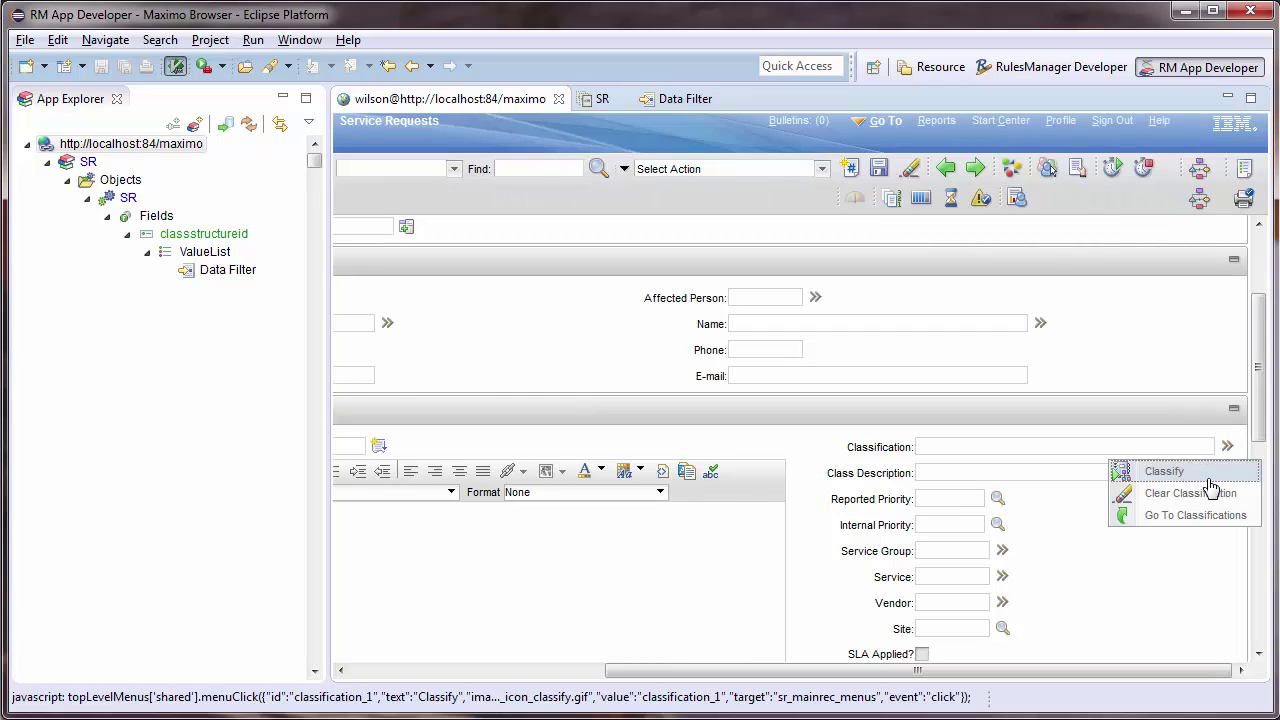
click(1195, 476)
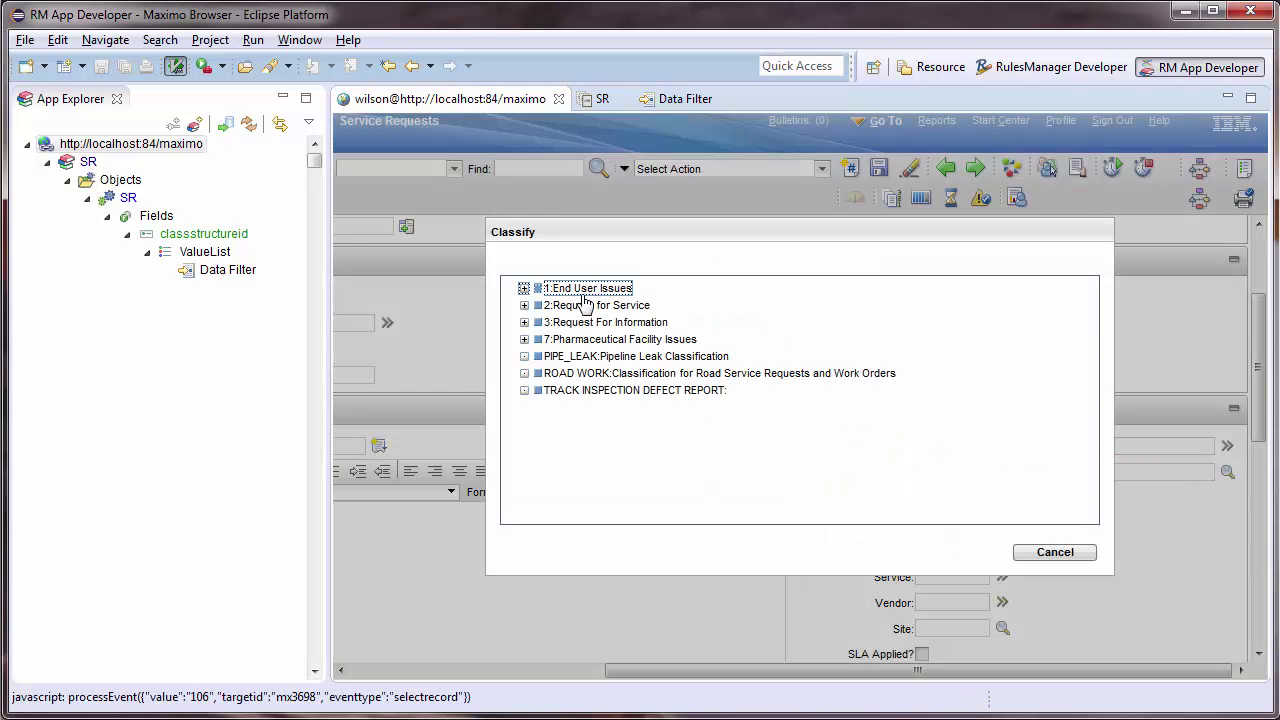
click(524, 305)
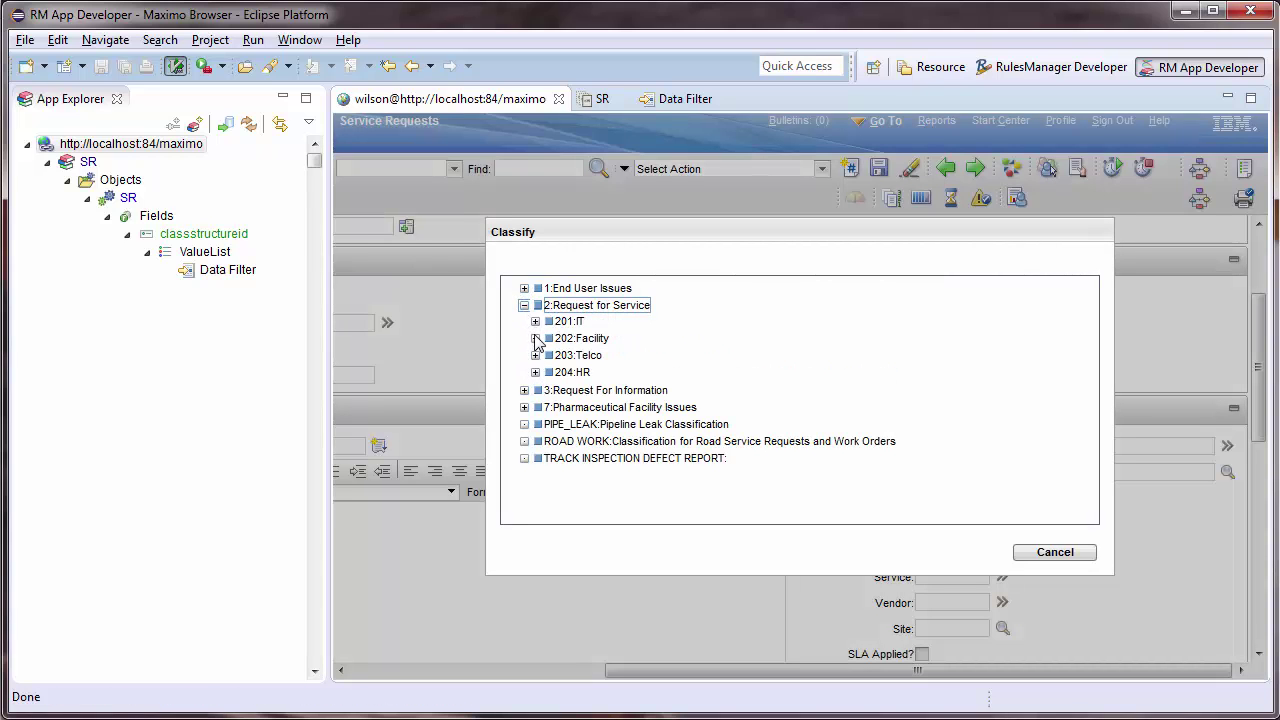
click(535, 338)
click(535, 321)
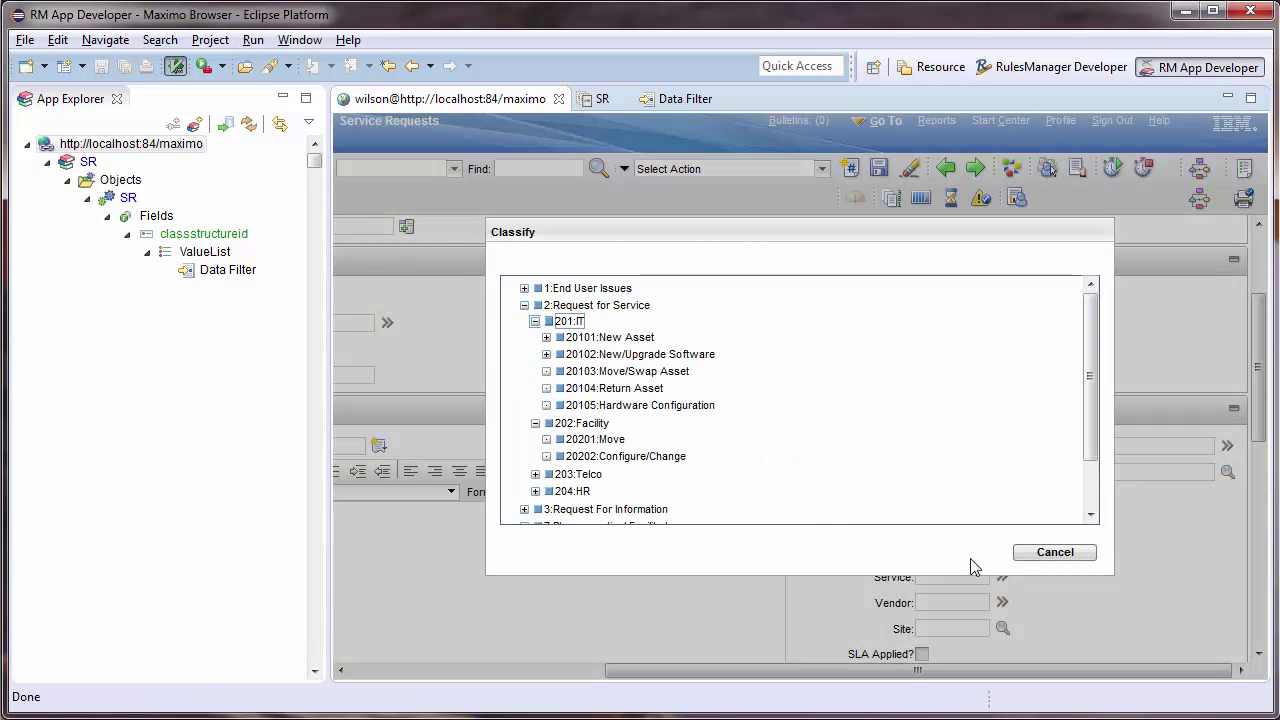
click(1058, 552)
Set the new service request's Service Group to IT.
click(970, 552)
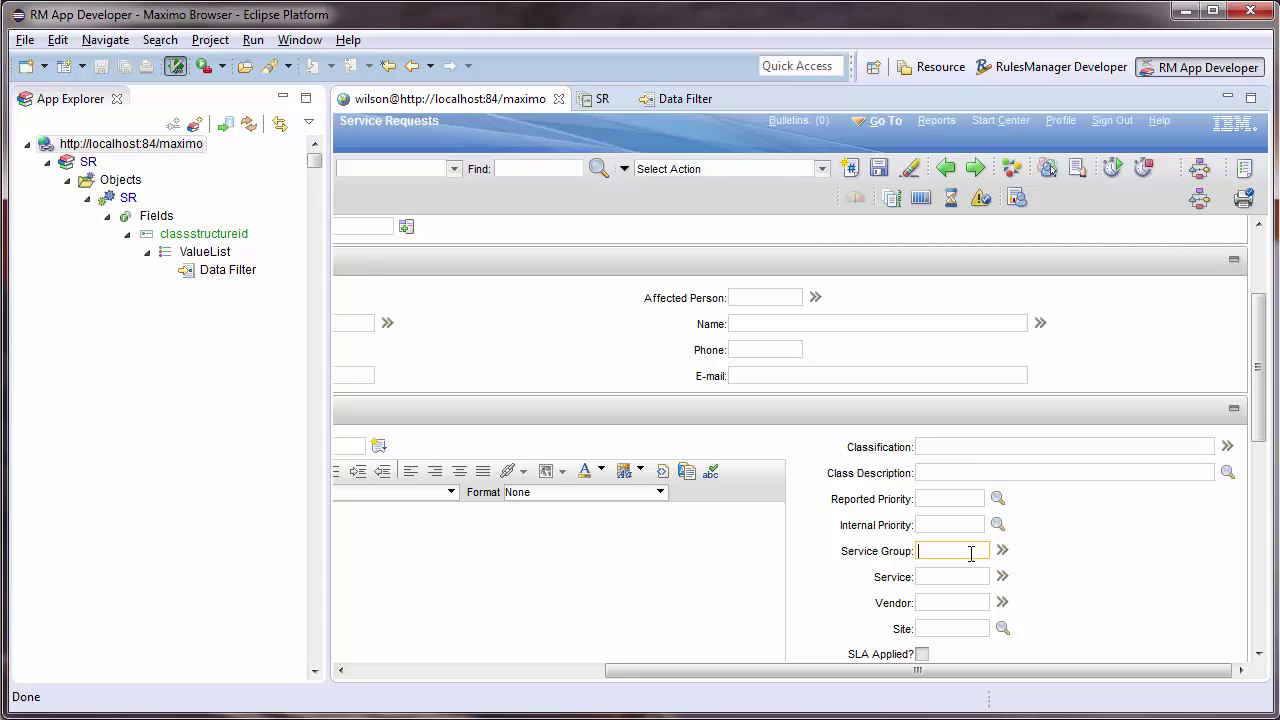
text(it)
key(Tab)
Classify the service request as 2010201:Email under Request for Service, IT, New/Upgrade Software.
click(1227, 447)
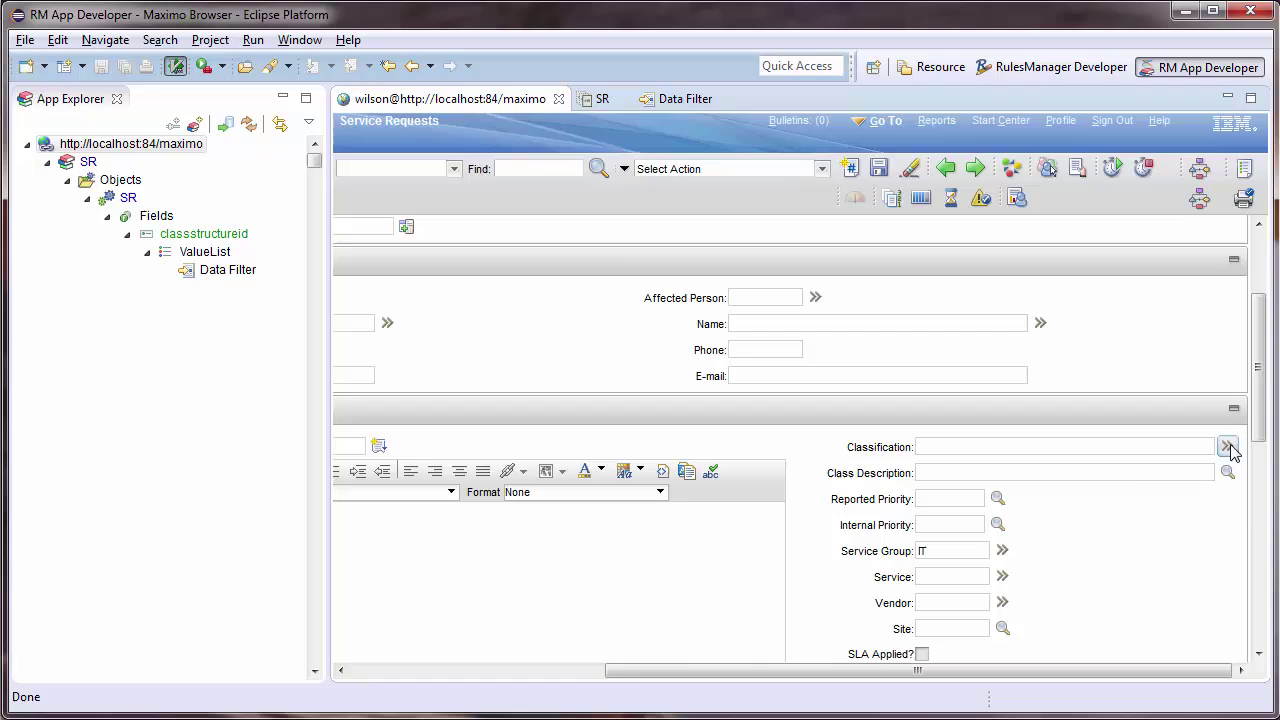
click(1226, 470)
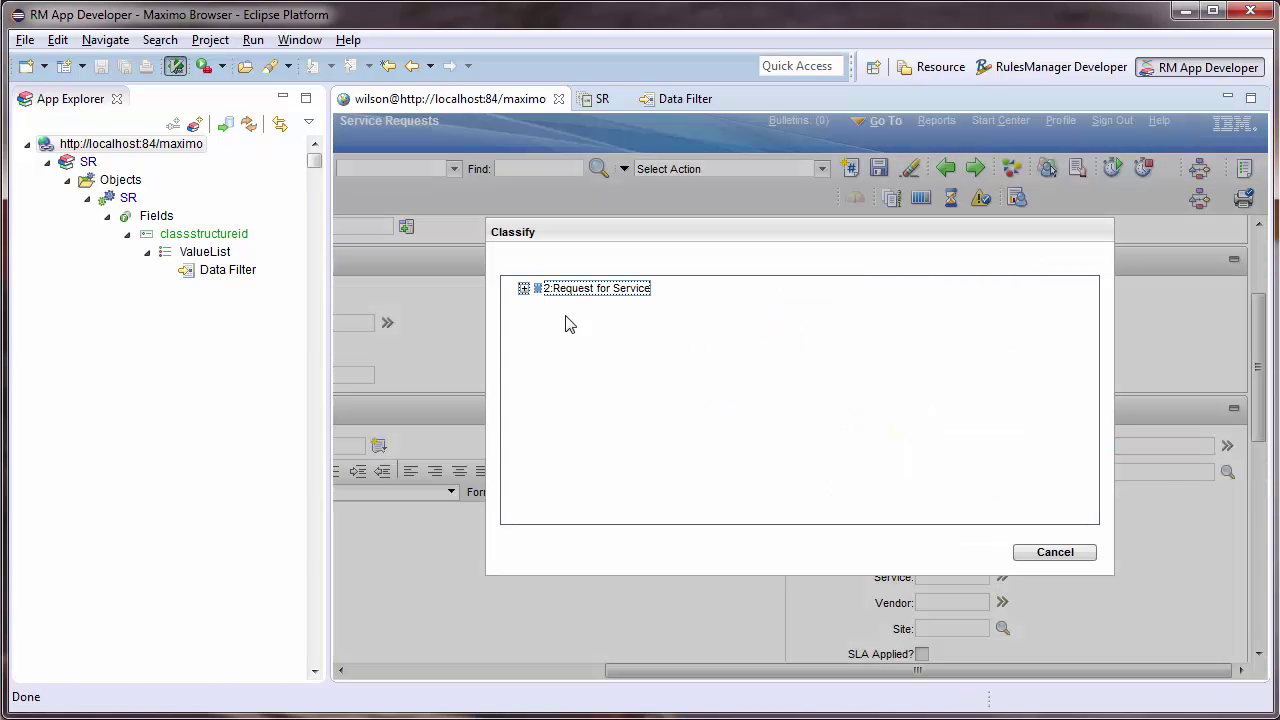
click(523, 289)
click(535, 304)
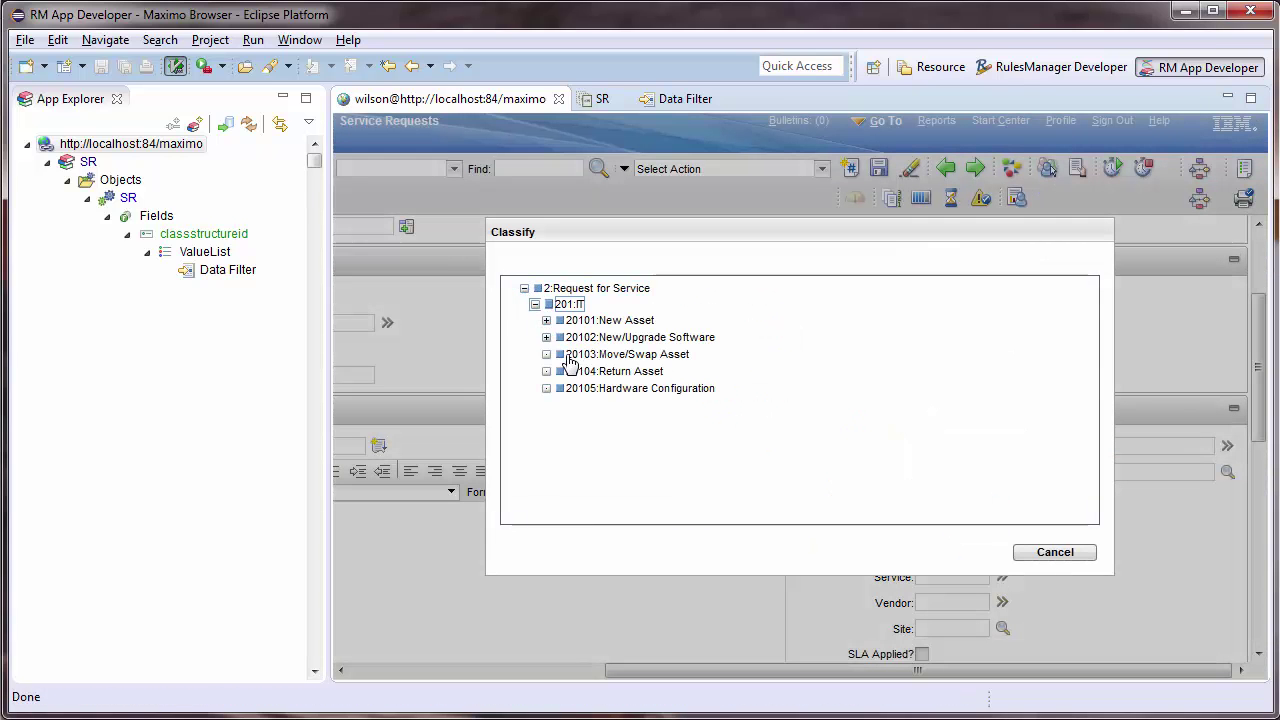
click(546, 337)
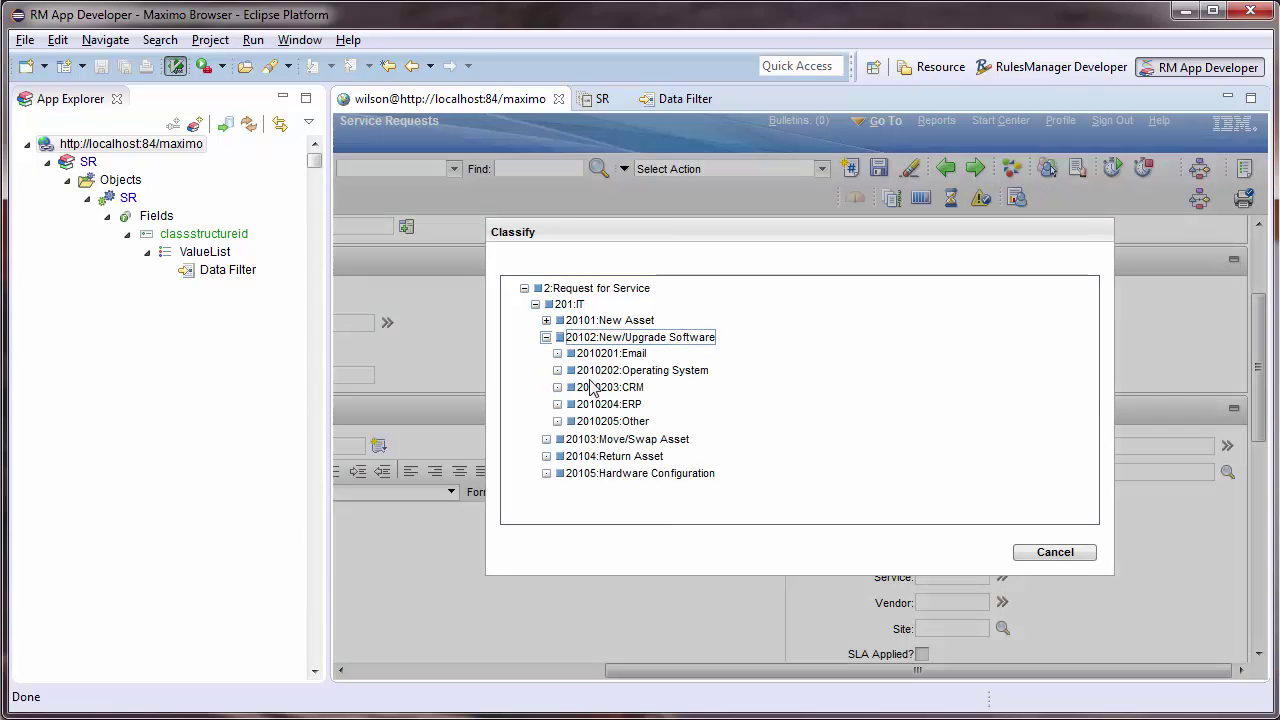
click(628, 356)
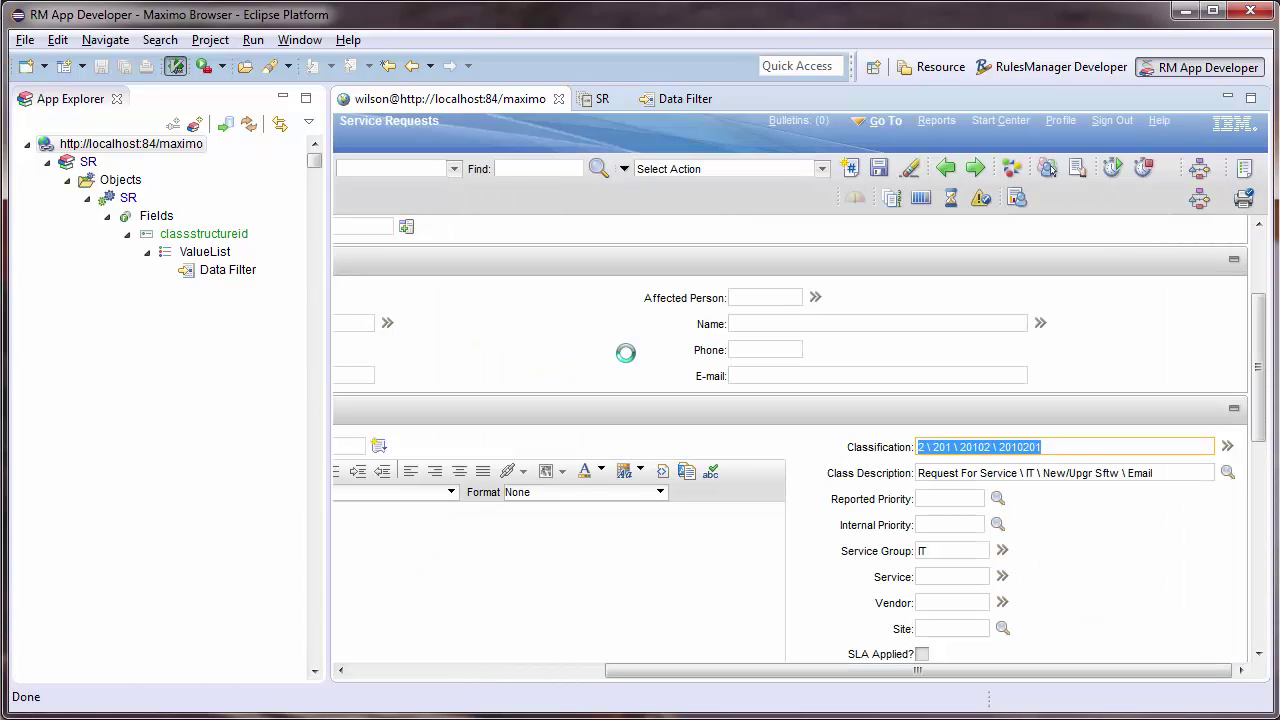